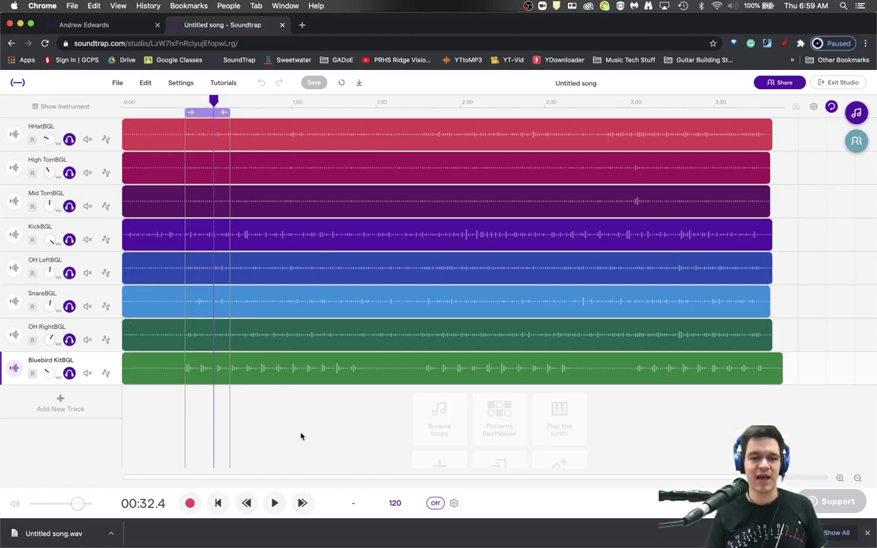
Step: Play the drums briefly, then save the untitled song until syncing reaches 100% and reports Done
key("space")
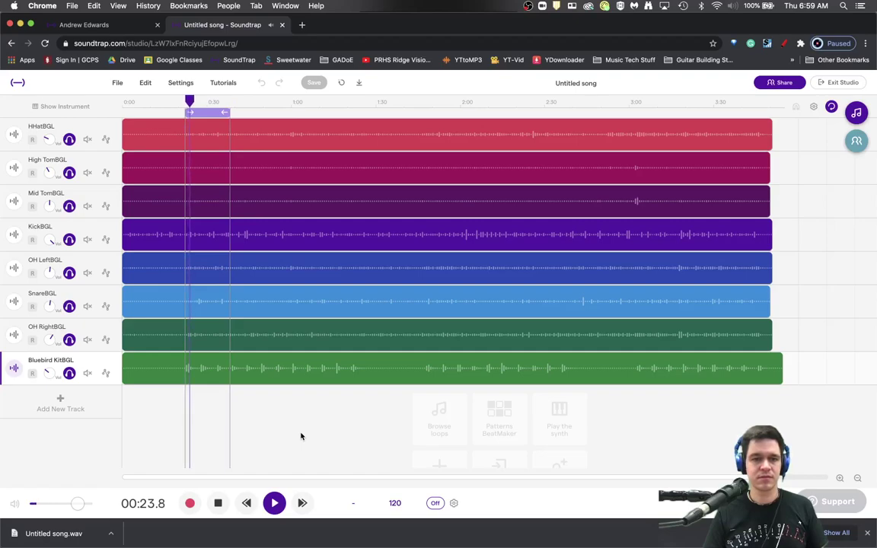
key("space")
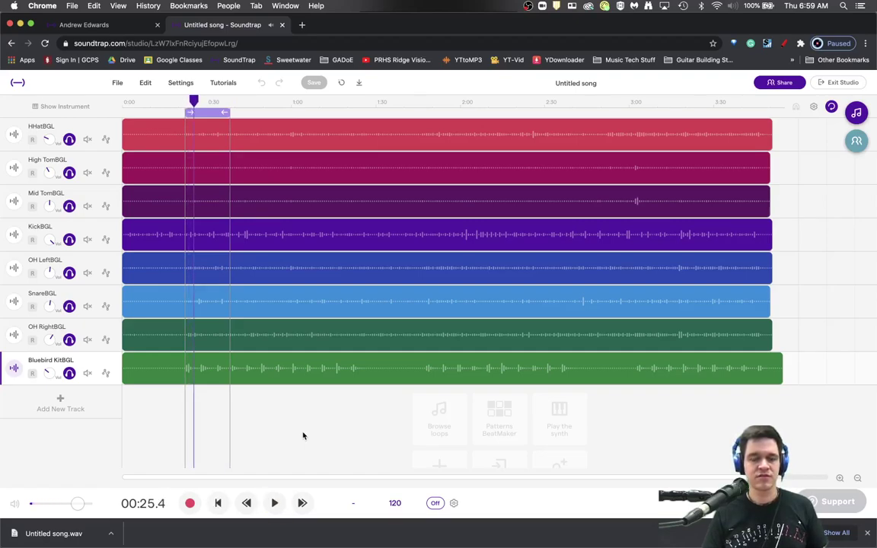
left_click(313, 82)
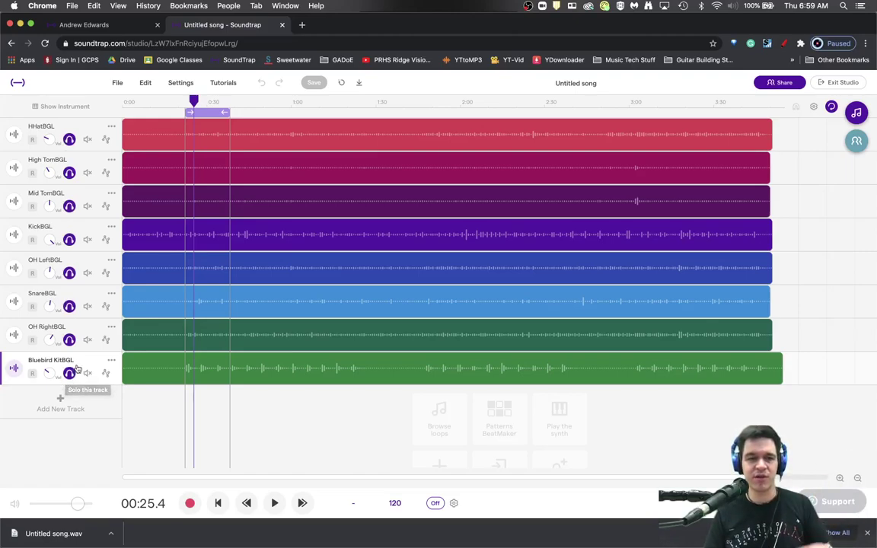
left_click(321, 85)
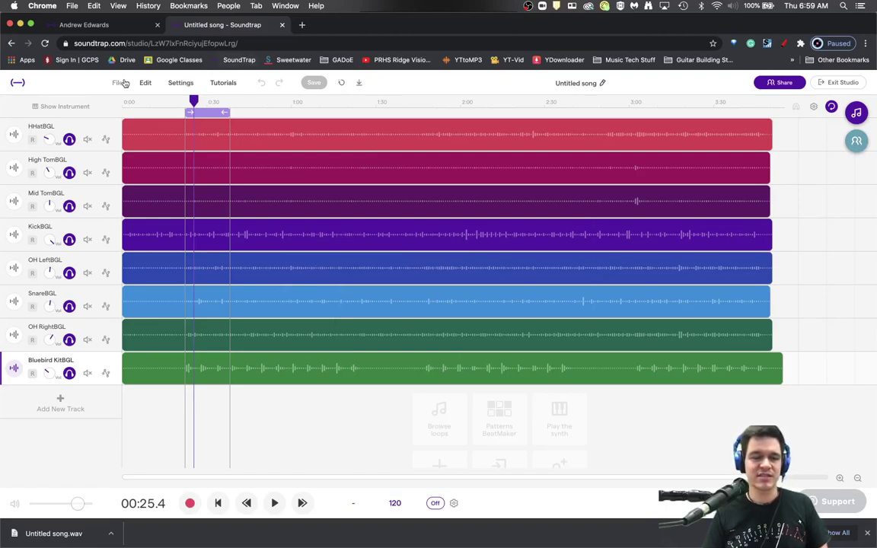
Step: Export the whole project via File > Export to WAV, producing Untitled song (1).wav
left_click(869, 536)
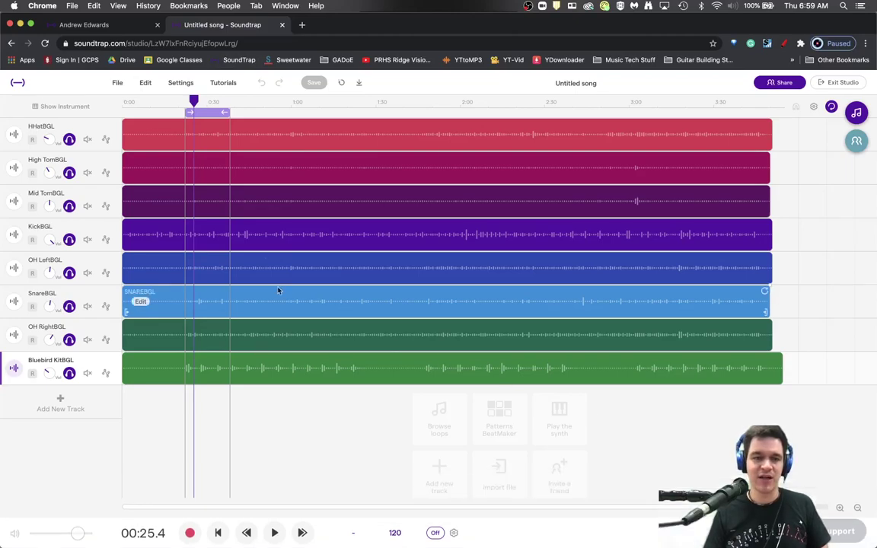
left_click(117, 83)
mouse_move(172, 259)
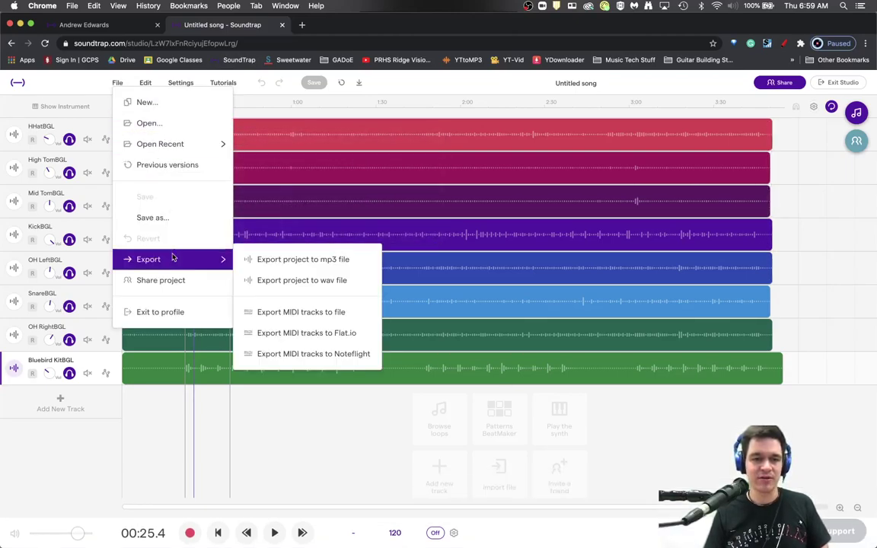
left_click(308, 281)
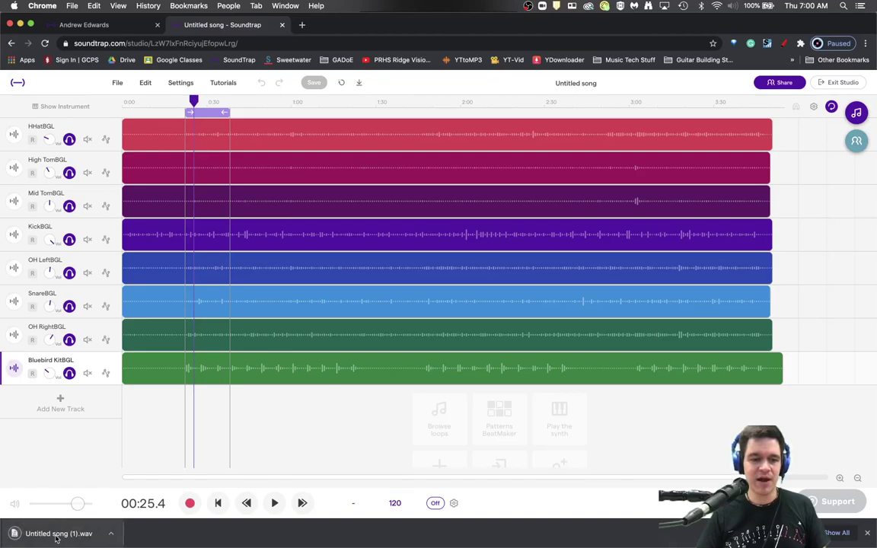
Step: Drag Untitled song (1).wav into the studio as a ninth track and rename it Drum Bus
mouse_move(55, 537)
left_mouse_down()
mouse_move(46, 478)
mouse_move(42, 484)
mouse_move(115, 450)
mouse_move(121, 417)
left_mouse_up()
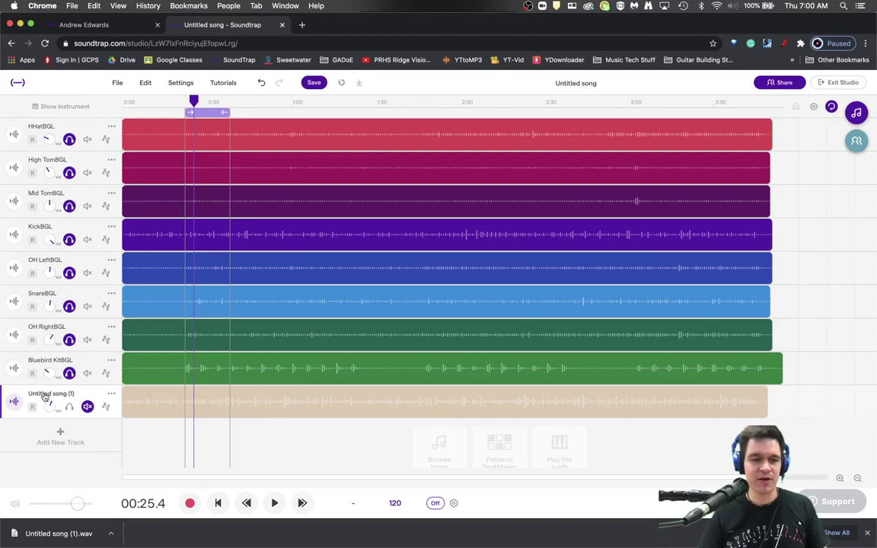
double_click(44, 394)
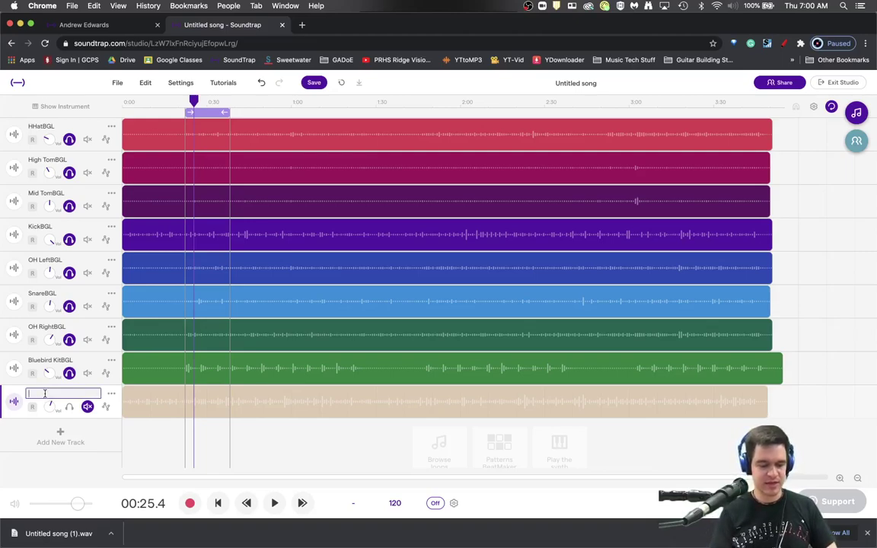
type("Drum Bus")
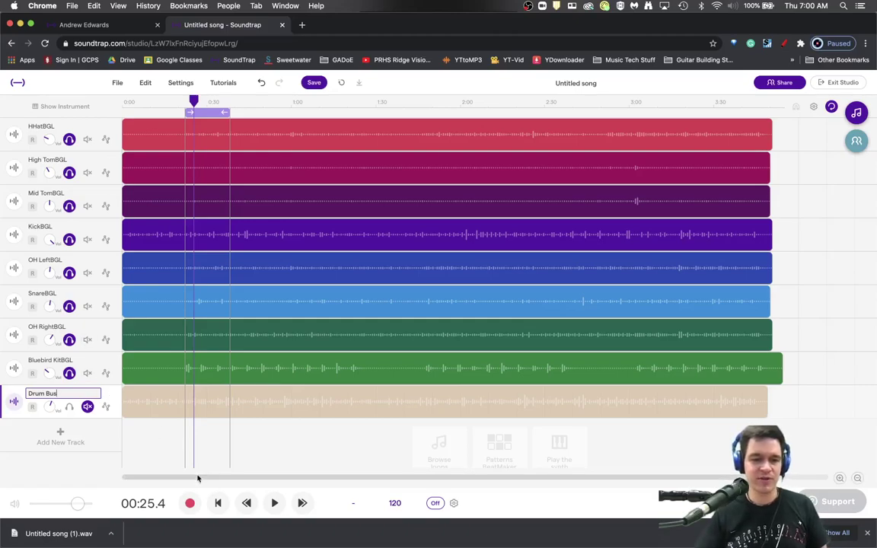
left_click(142, 443)
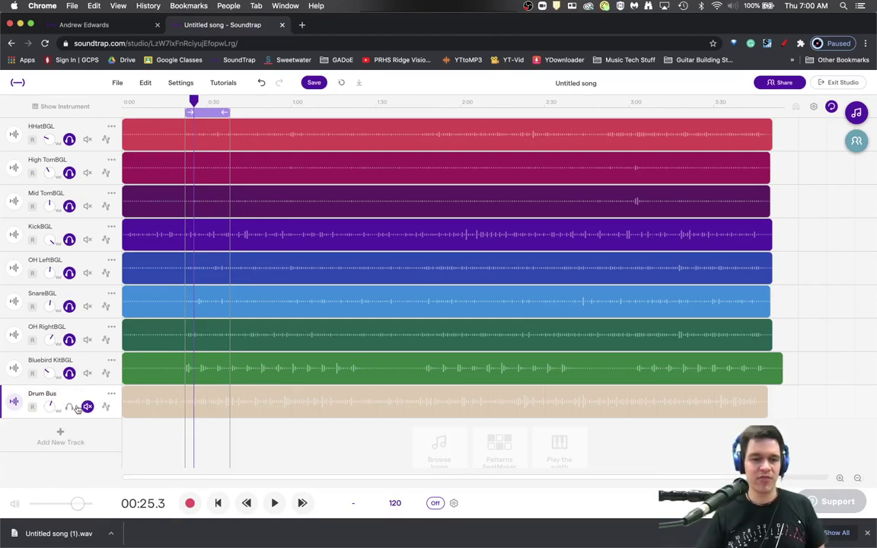
Step: Take all eight drum stems, from HHatBGL to Bluebird KitBGL, out of solo
left_click(65, 138)
left_click(68, 172)
left_click(69, 138)
left_click(70, 206)
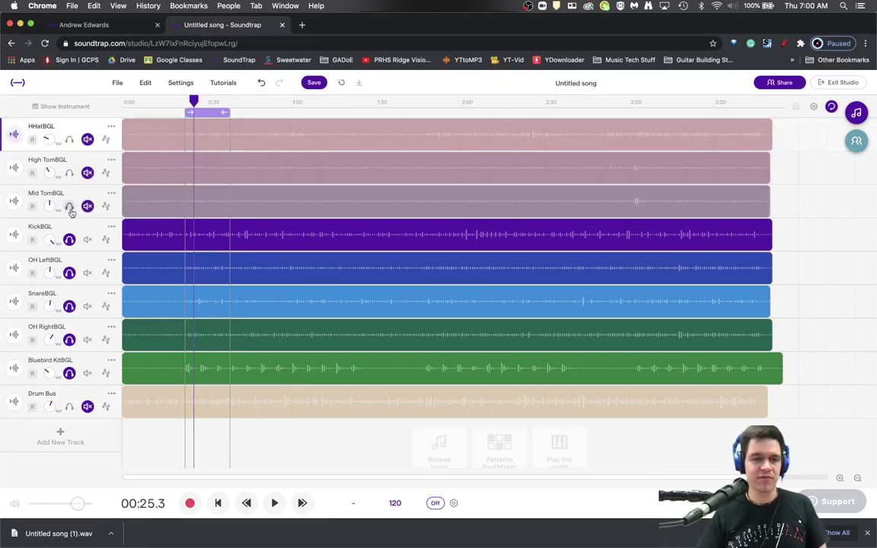
left_click(70, 239)
left_click(69, 272)
left_click(70, 306)
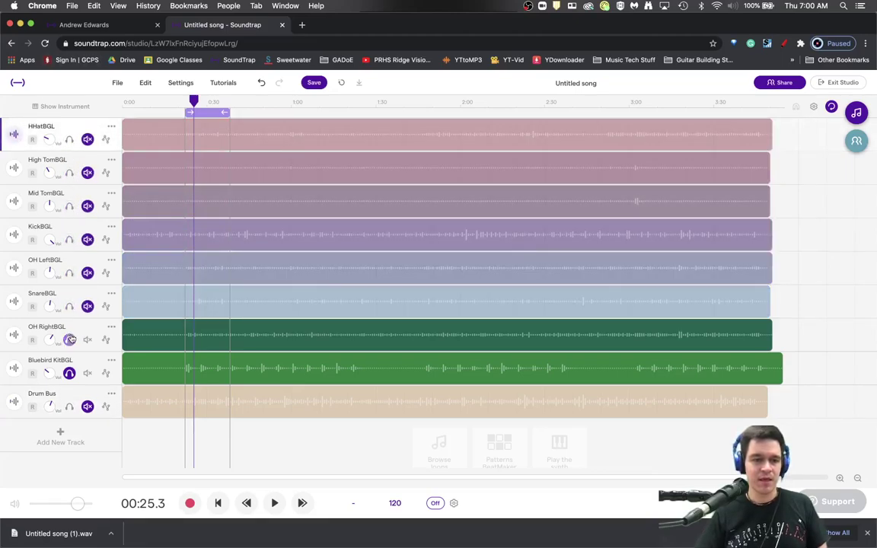
left_click(69, 339)
left_click(69, 373)
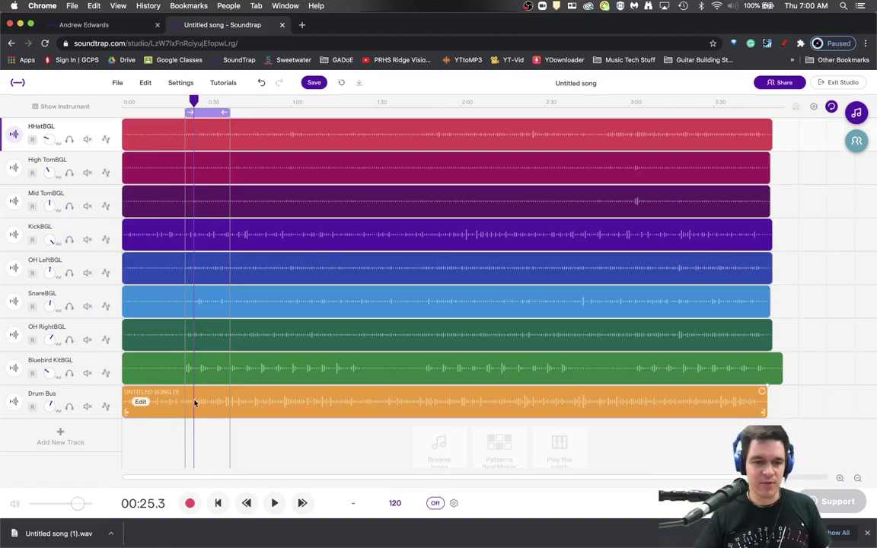
Step: Solo and audition Drum Bus alone, then unsolo it and return the playhead to loop start
left_click(69, 406)
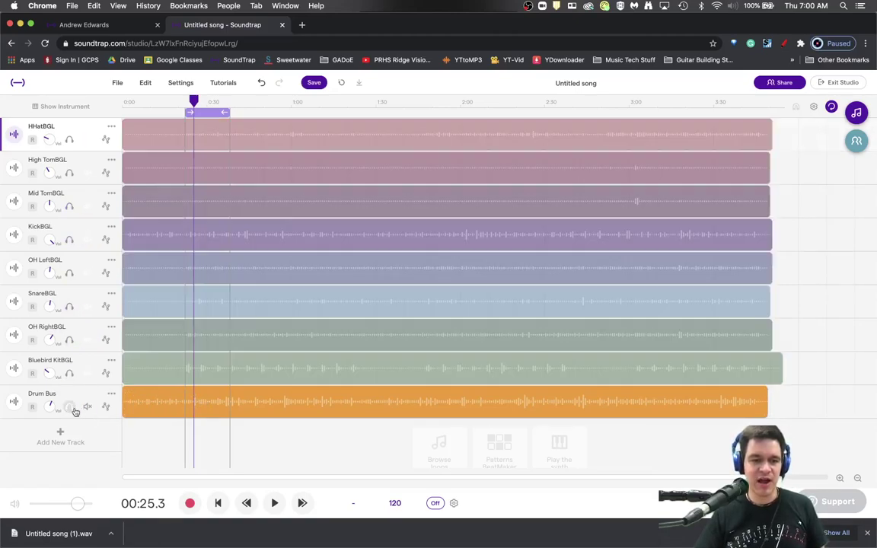
key("space")
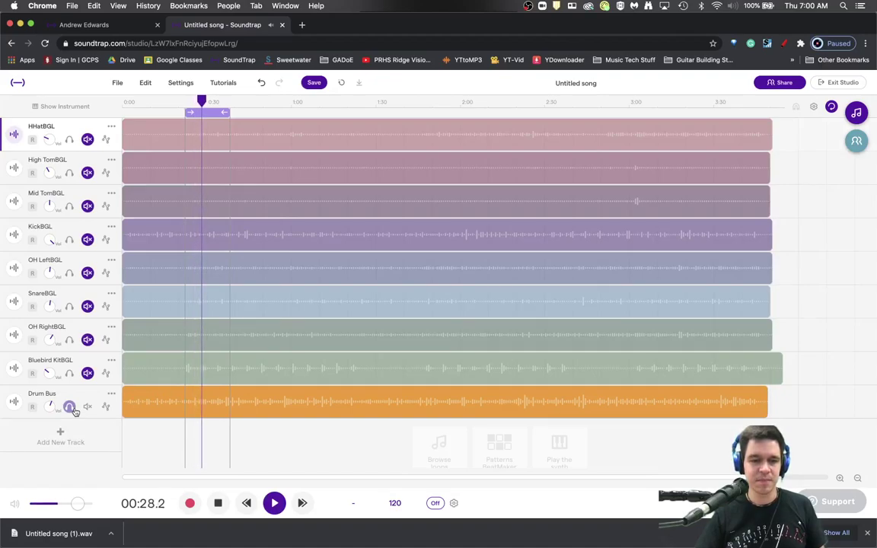
key("space")
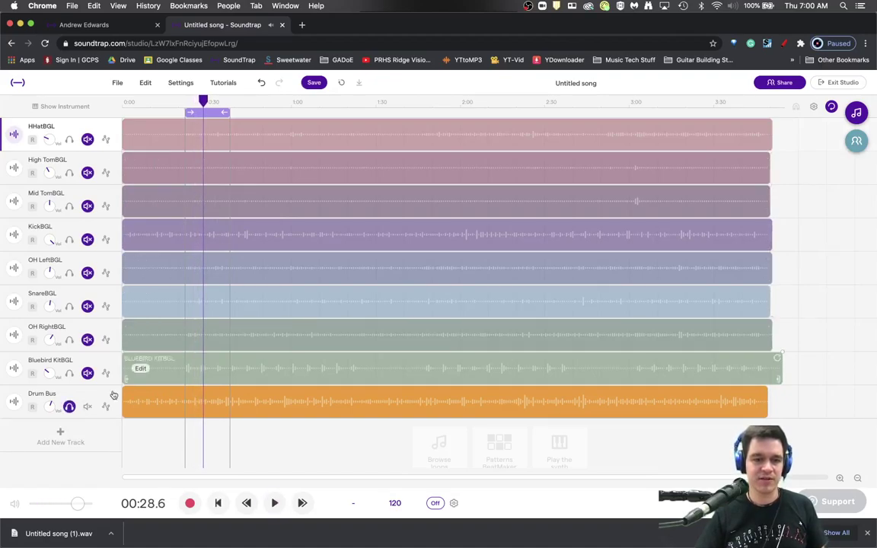
left_click(69, 407)
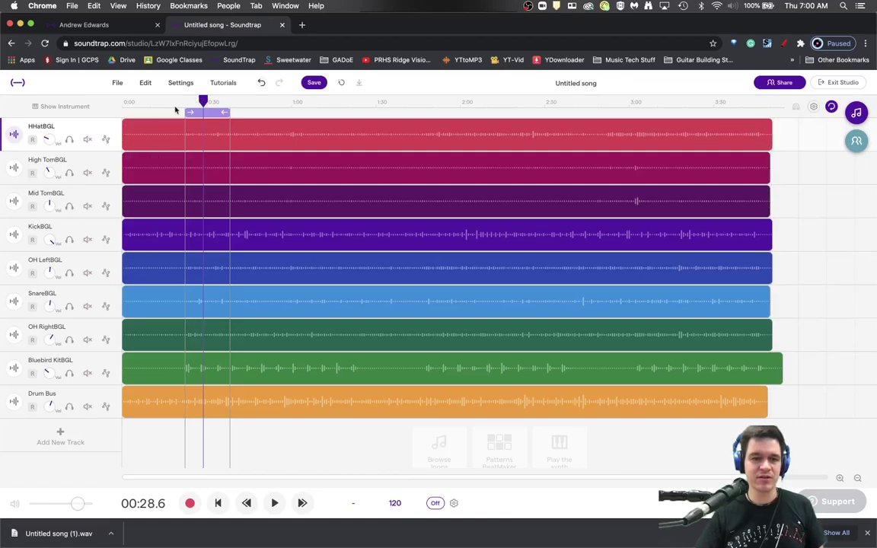
left_click(184, 105)
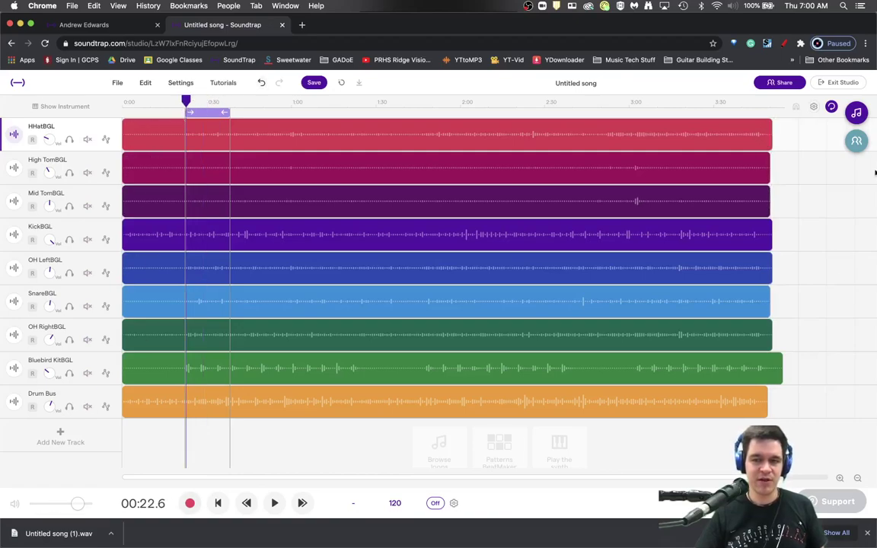
Step: Zoom the timeline in closely and play a passage to compare the drum hits
left_click(839, 478)
left_click(839, 478)
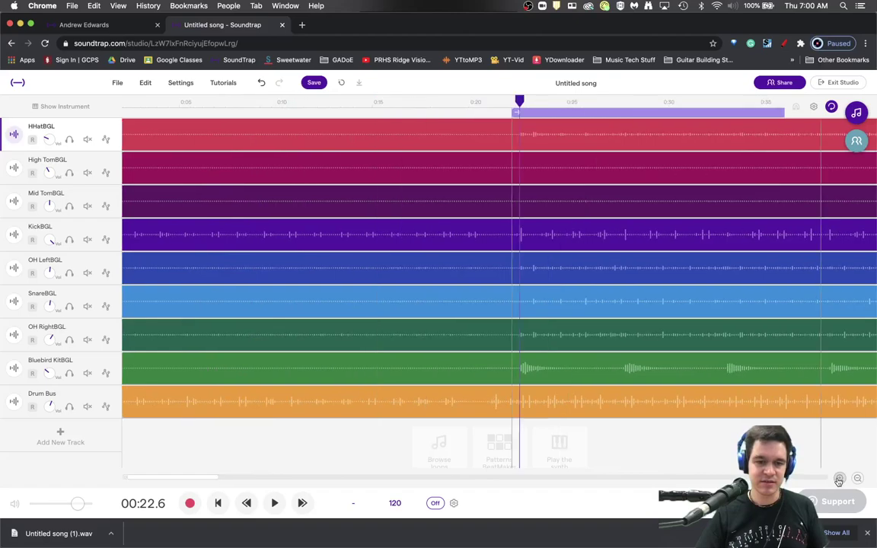
left_click(839, 477)
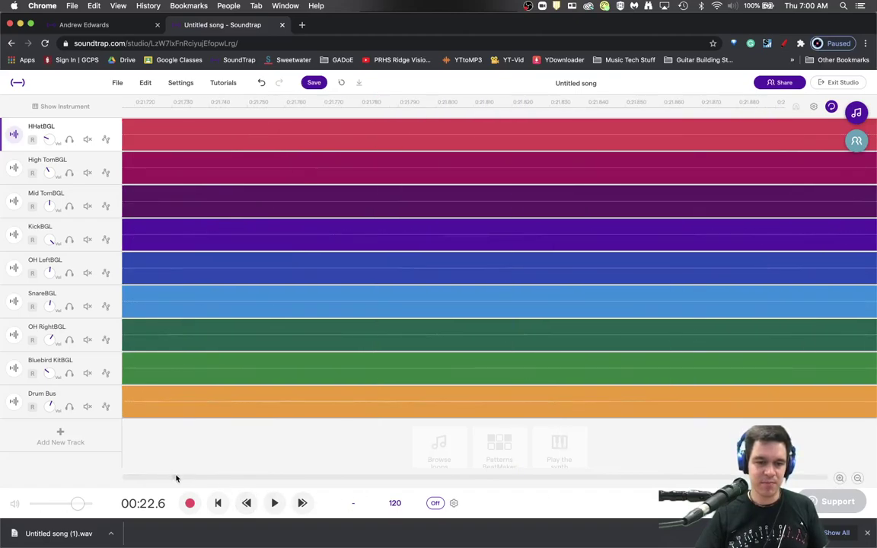
left_click_drag(176, 478, 220, 479)
key("space")
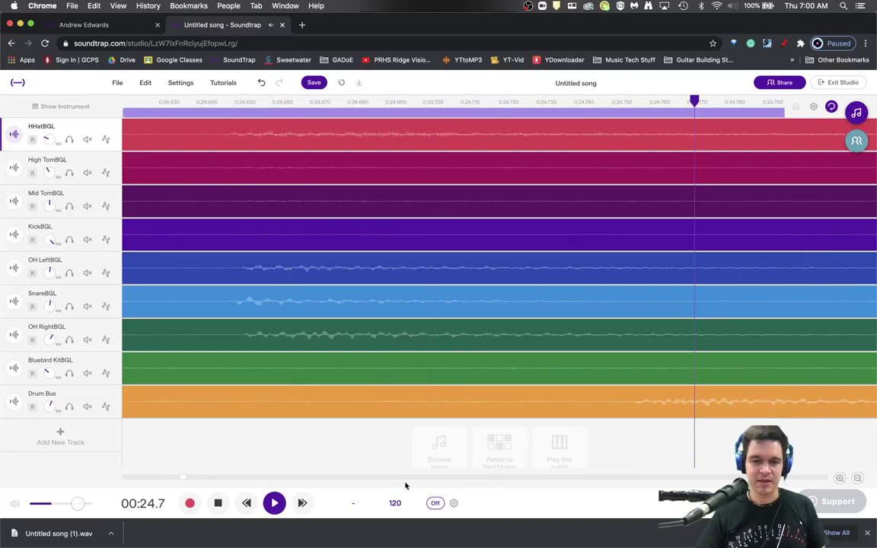
key("space")
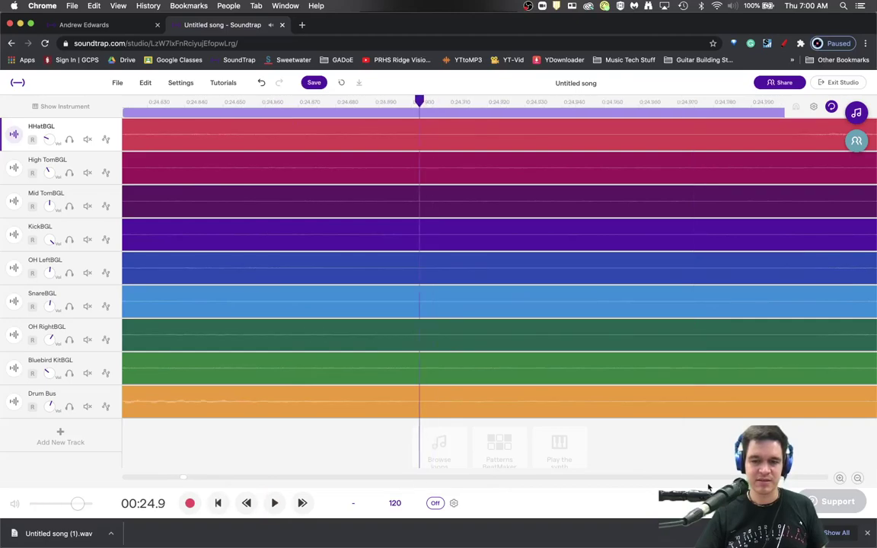
Step: Zoom back out, scroll to the song start and drag the Drum Bus clip slightly later
left_click(856, 478)
left_click(856, 478)
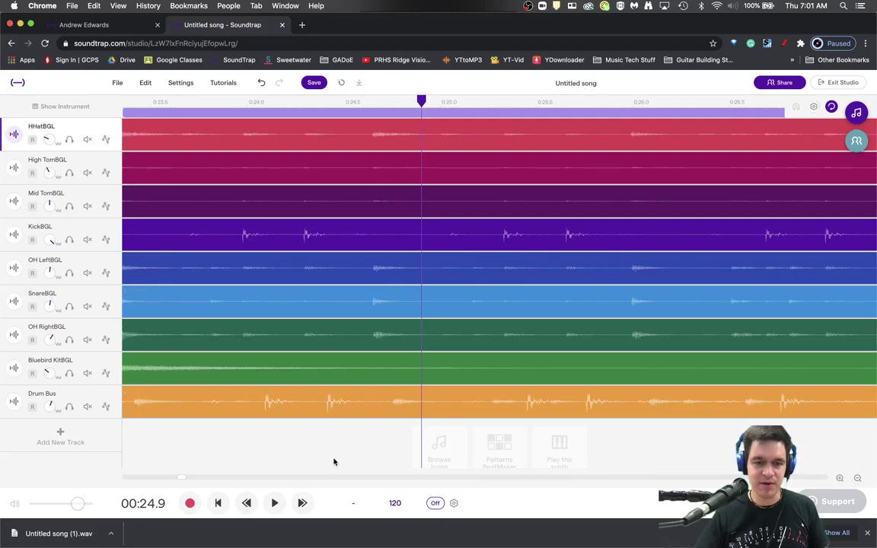
left_click_drag(181, 478, 122, 475)
left_click_drag(127, 415, 162, 421)
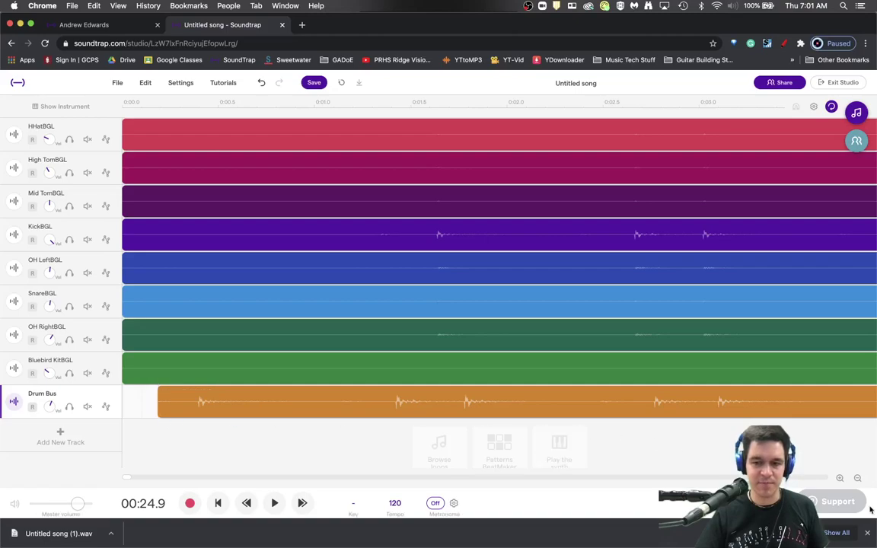
Step: Zoom in around 0:25.3 and drag the Drum Bus clip left to match the KickBGL transient
left_click(840, 477)
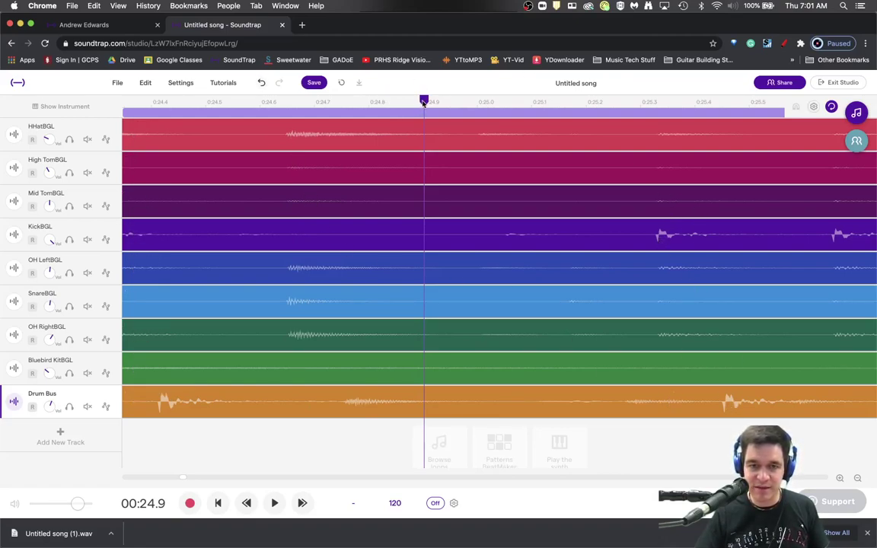
left_click_drag(424, 103, 657, 118)
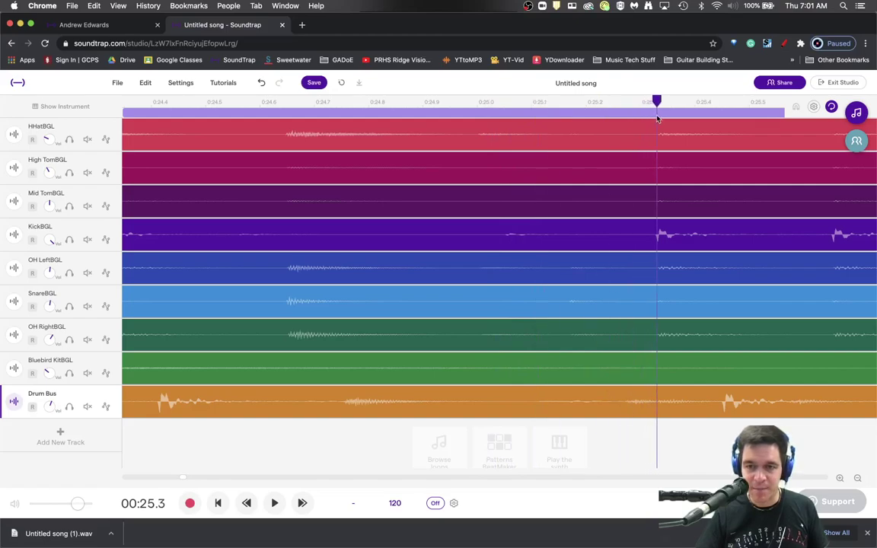
left_click(840, 478)
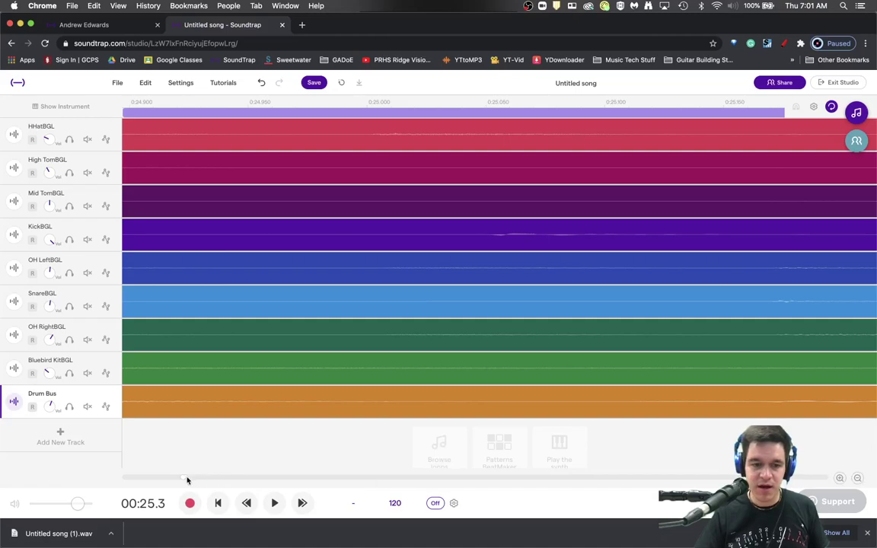
scroll(186, 479, "right", 5)
scroll(183, 479, "right", 4)
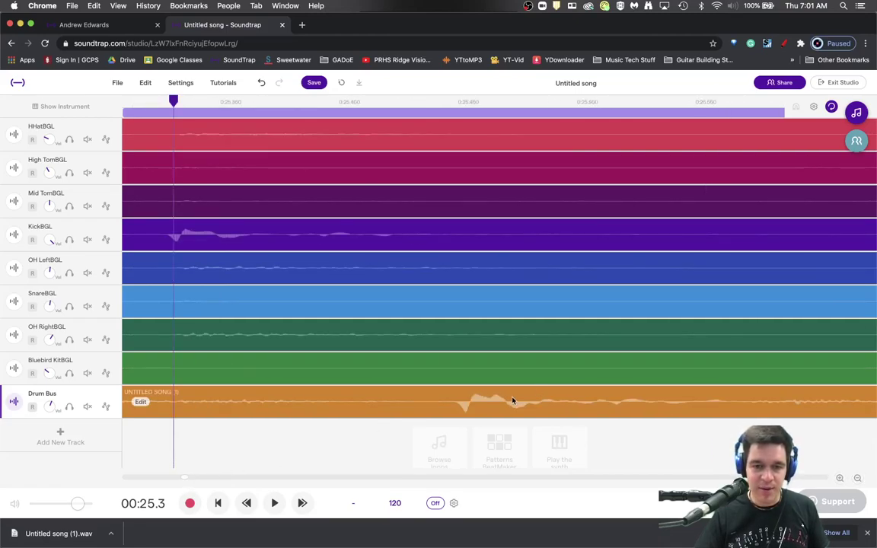
left_click_drag(513, 402, 226, 398)
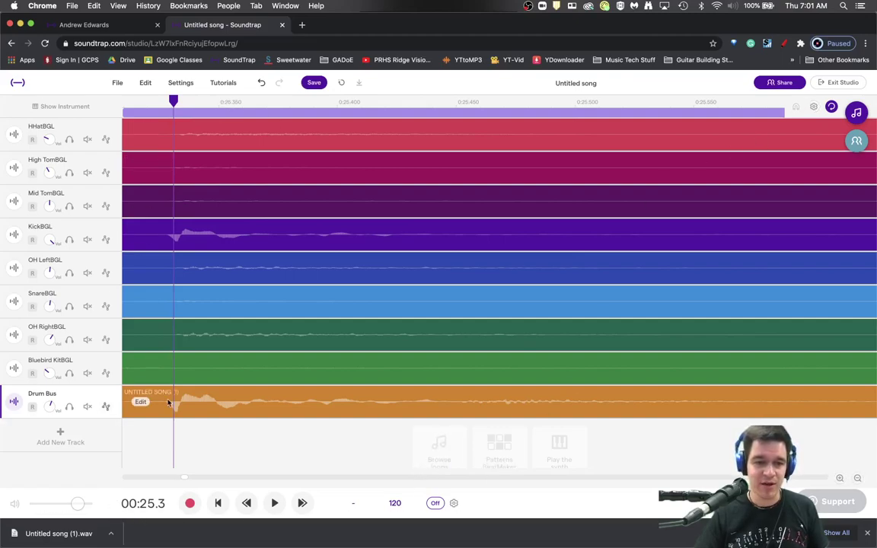
left_click(813, 107)
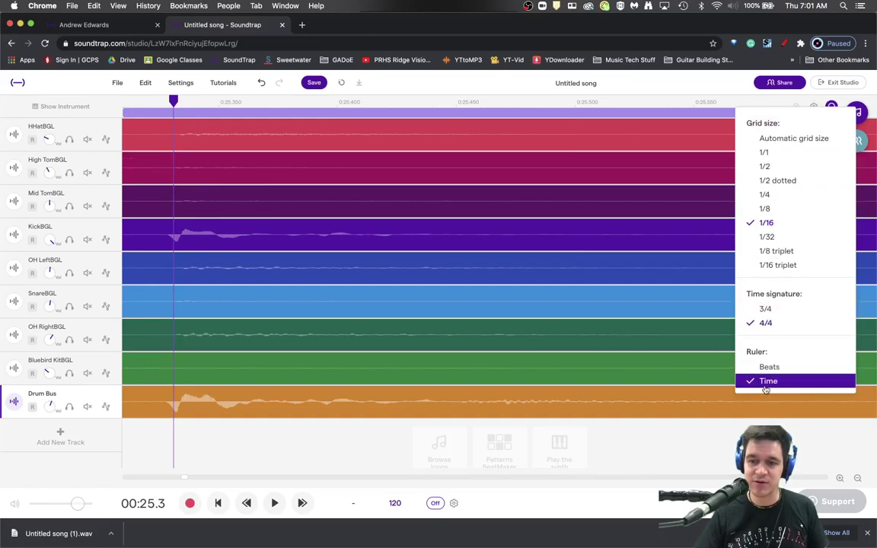
left_click(800, 525)
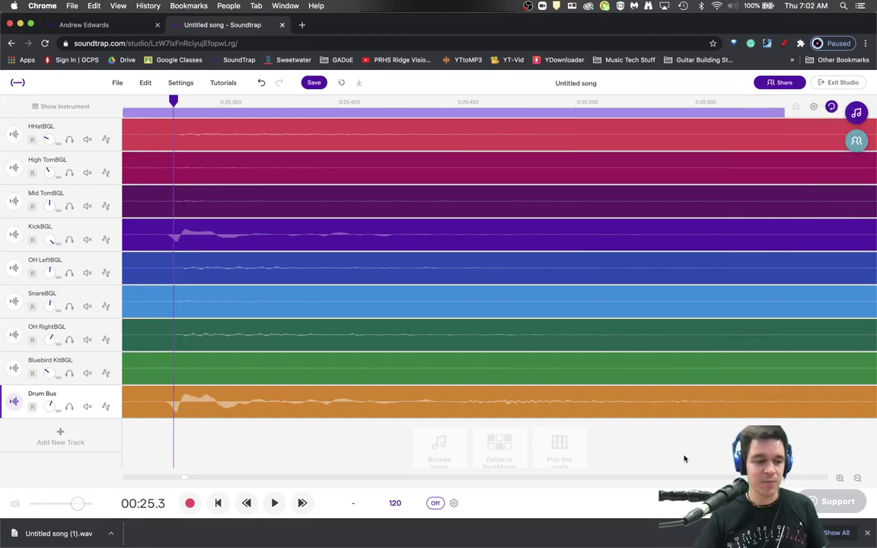
left_click(855, 479)
left_click(855, 479)
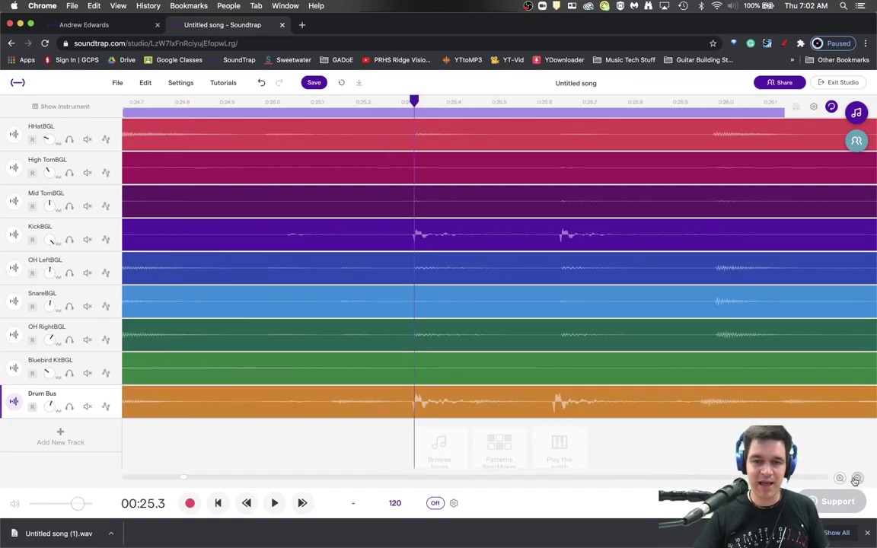
left_click(856, 478)
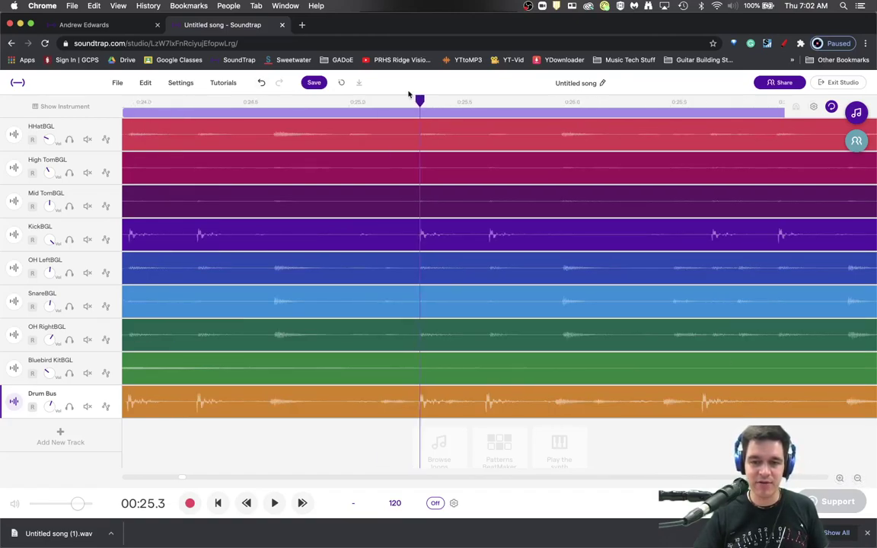
left_click(857, 479)
left_click(857, 478)
key("space")
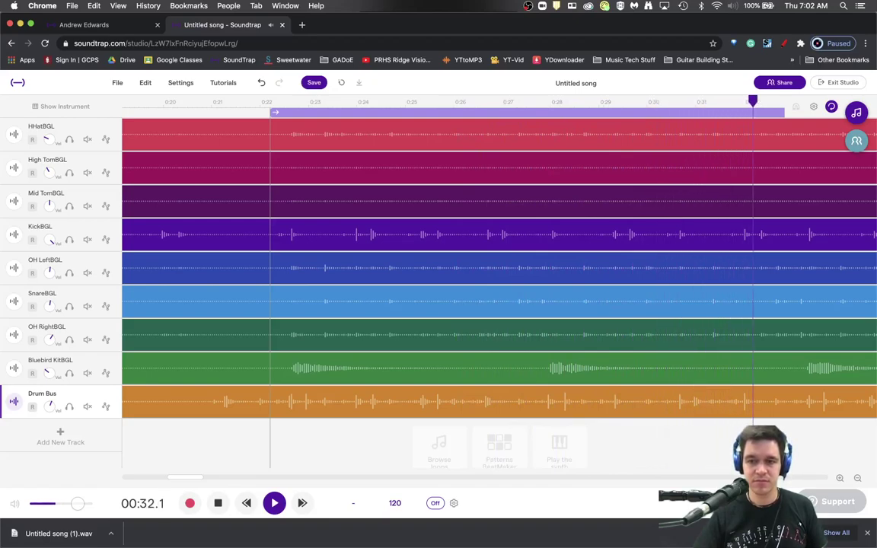
Step: Stop playback, duplicate the Drum Bus track and mute the original Drum Bus
key("space")
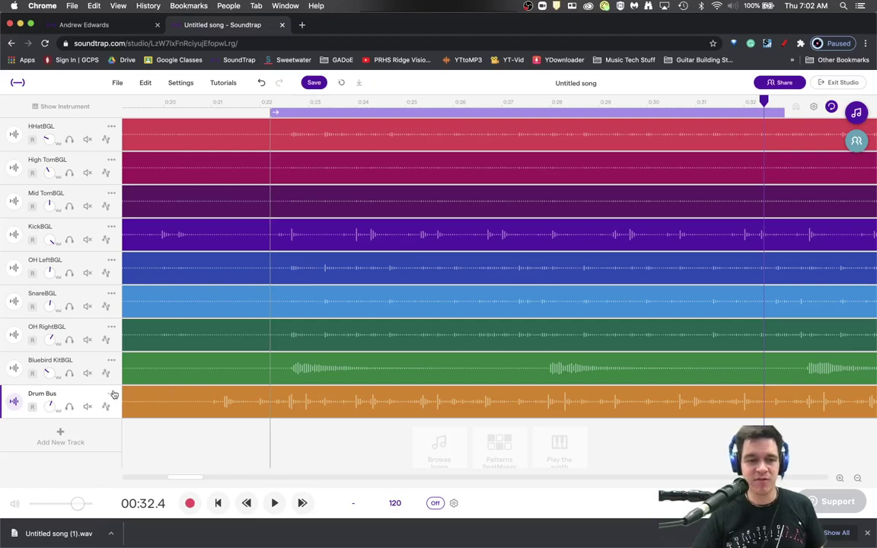
left_click(111, 394)
left_click(105, 340)
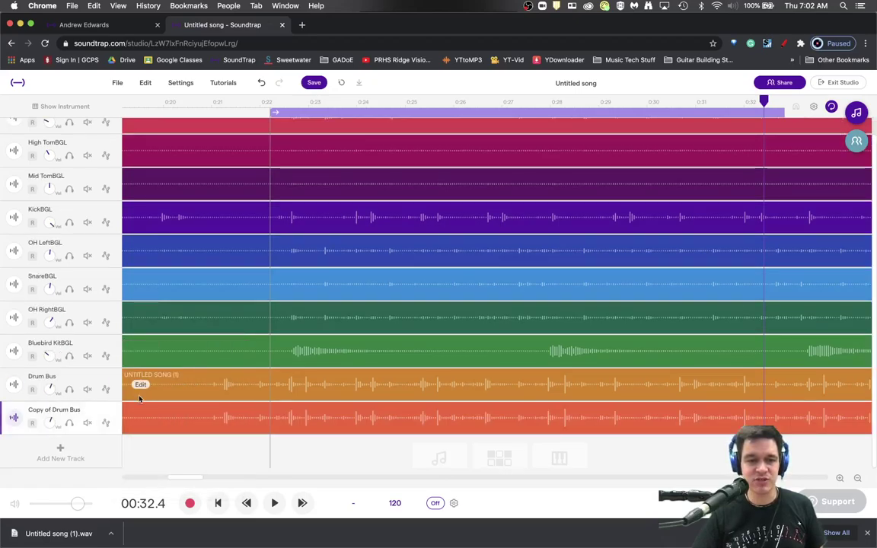
left_click(69, 390)
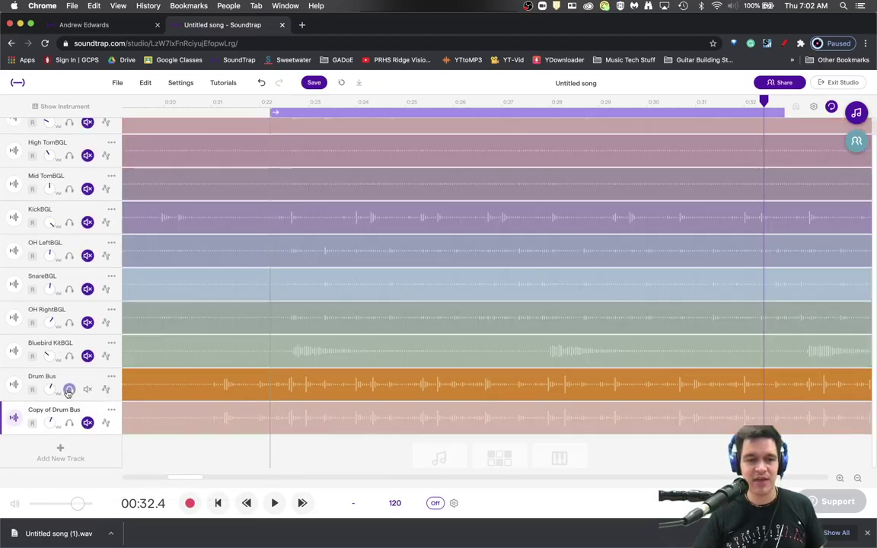
left_click(69, 389)
left_click(88, 388)
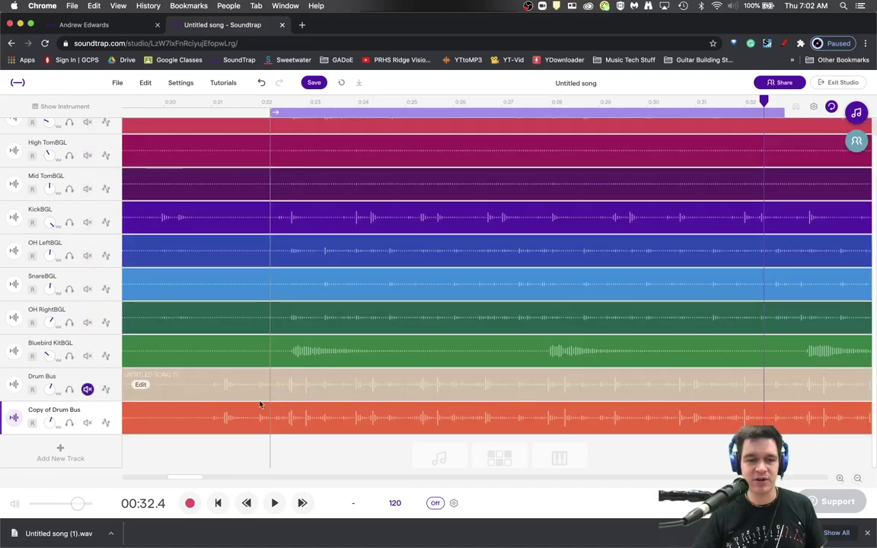
Step: Rename the duplicated track to Drum Verb
double_click(43, 410)
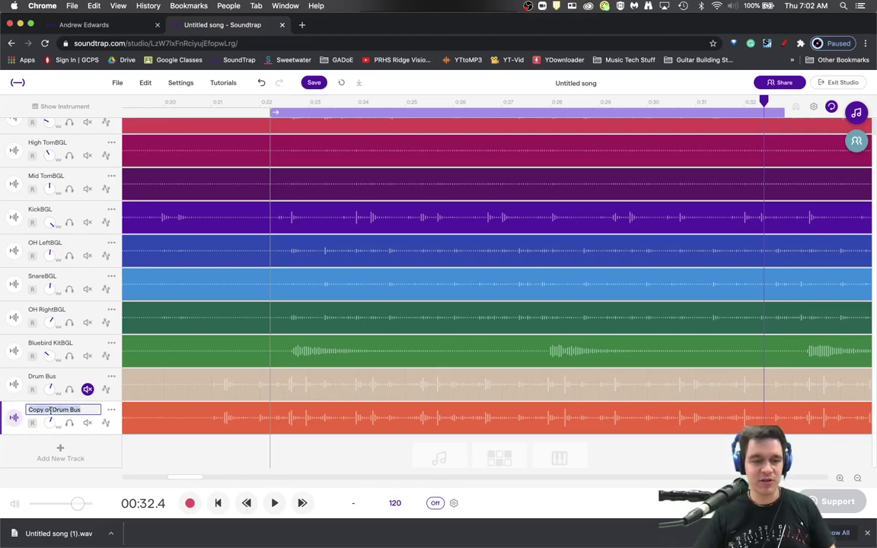
type("Drum Verb")
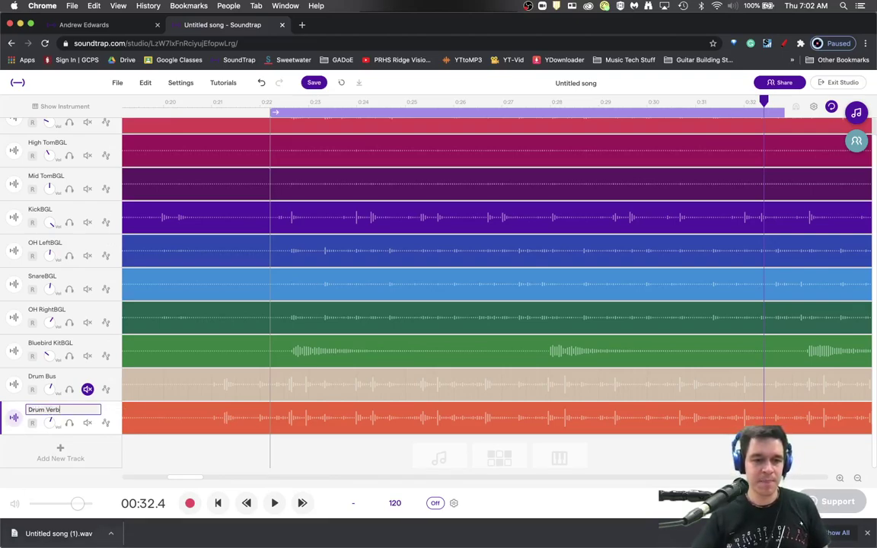
left_click(183, 455)
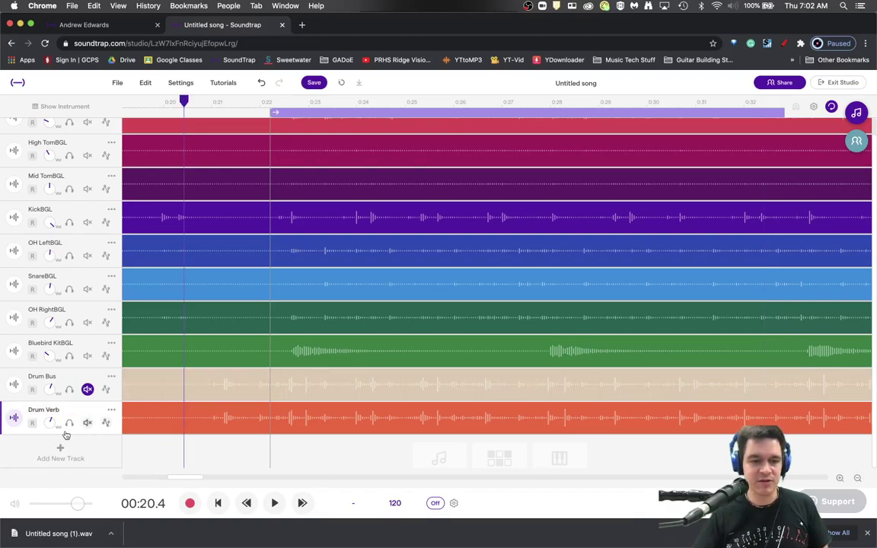
Step: Add a Room reverb set to Close Room on Drum Verb and lower its track volume
left_click(13, 418)
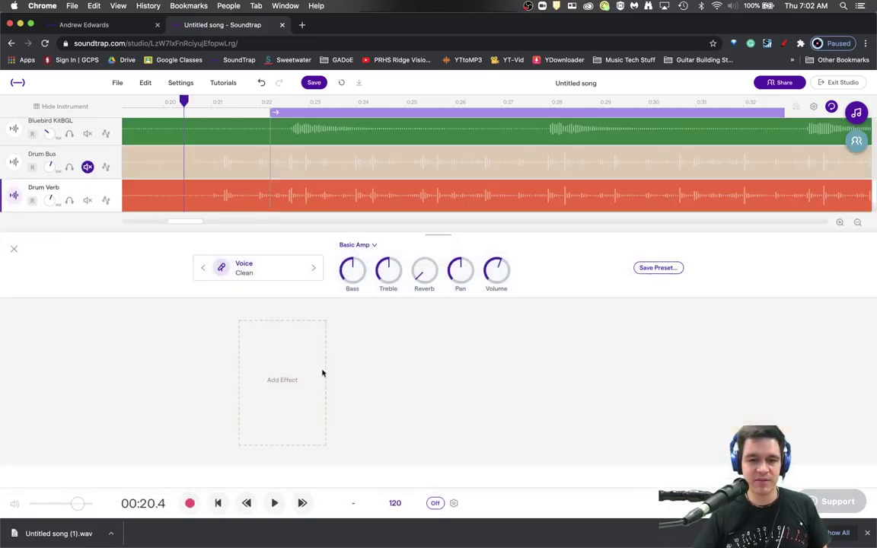
left_click(323, 371)
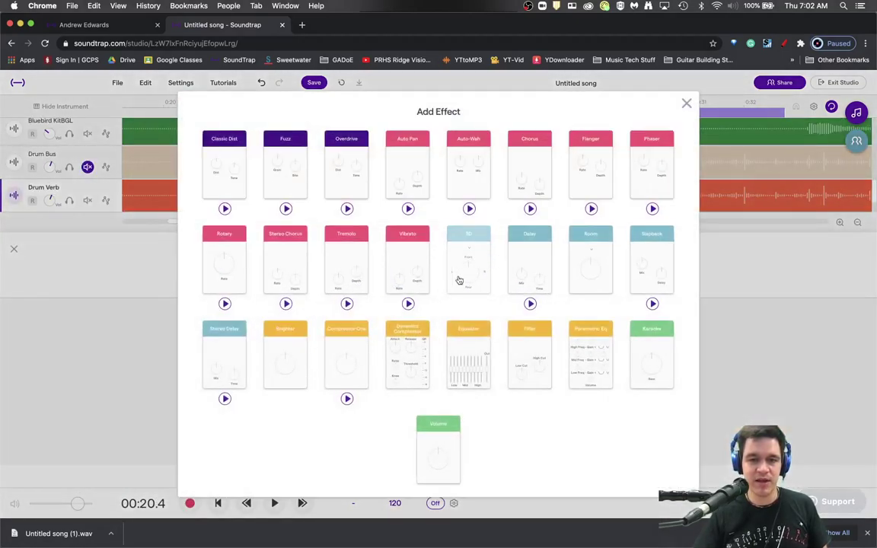
left_click(582, 263)
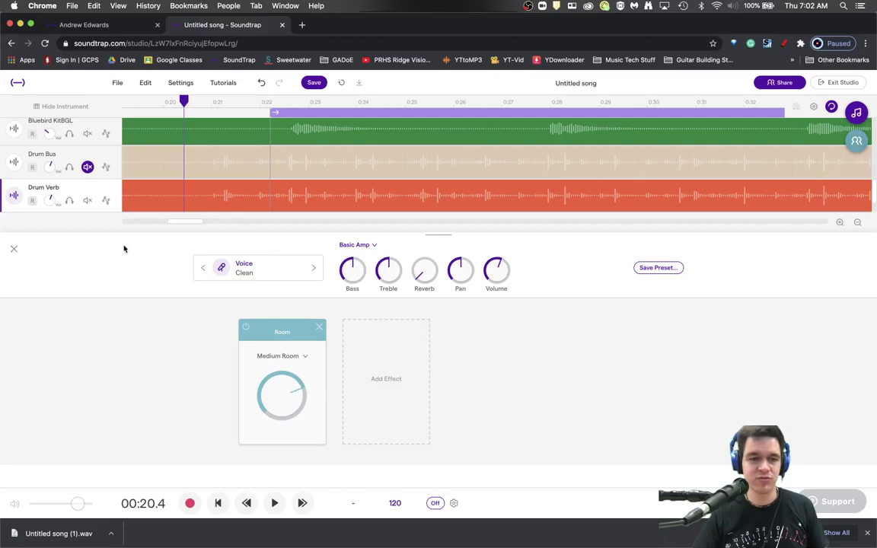
left_click(283, 355)
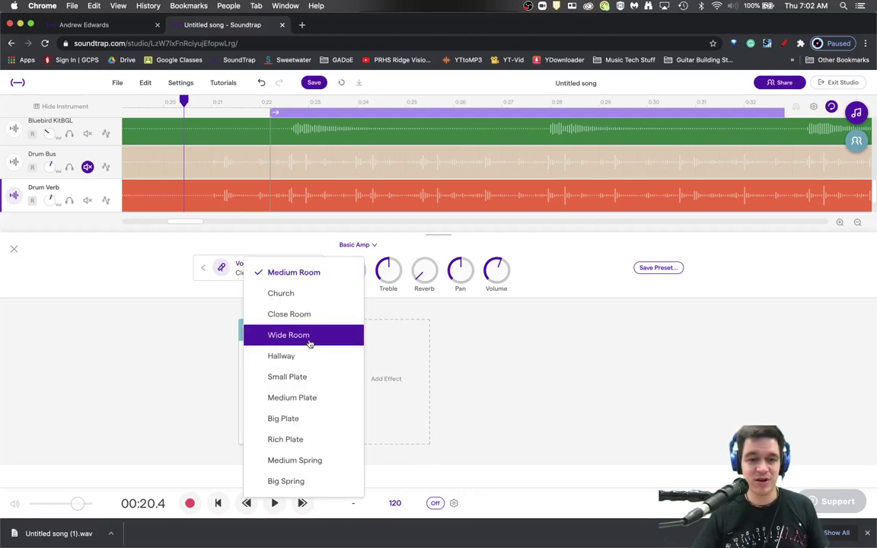
left_click(313, 318)
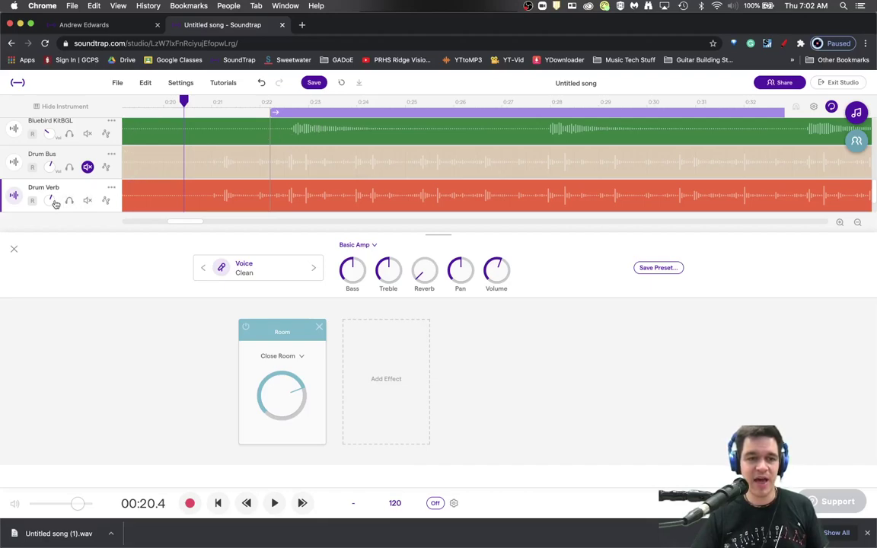
key("space")
left_click_drag(52, 199, 44, 224)
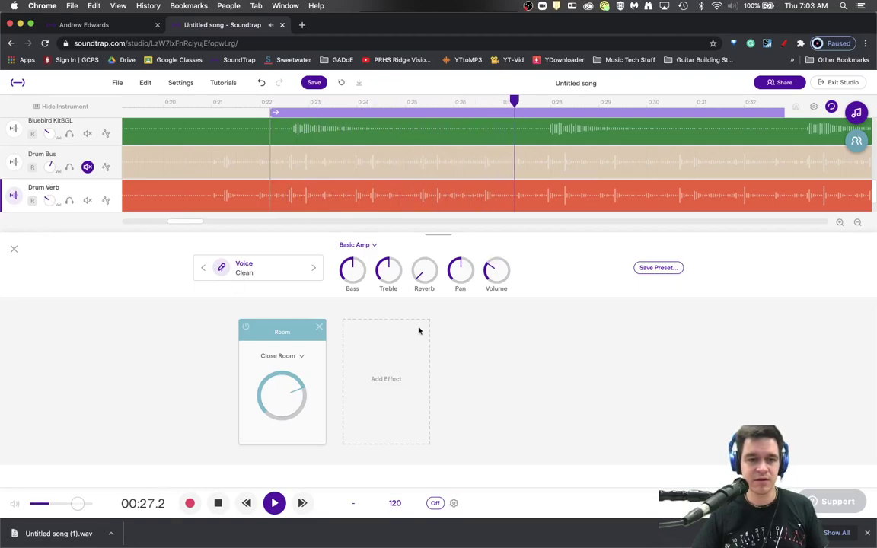
Step: Add a Filter after the reverb cutting lows at 114Hz and highs at 10.9kHz
left_click(399, 361)
left_click(526, 372)
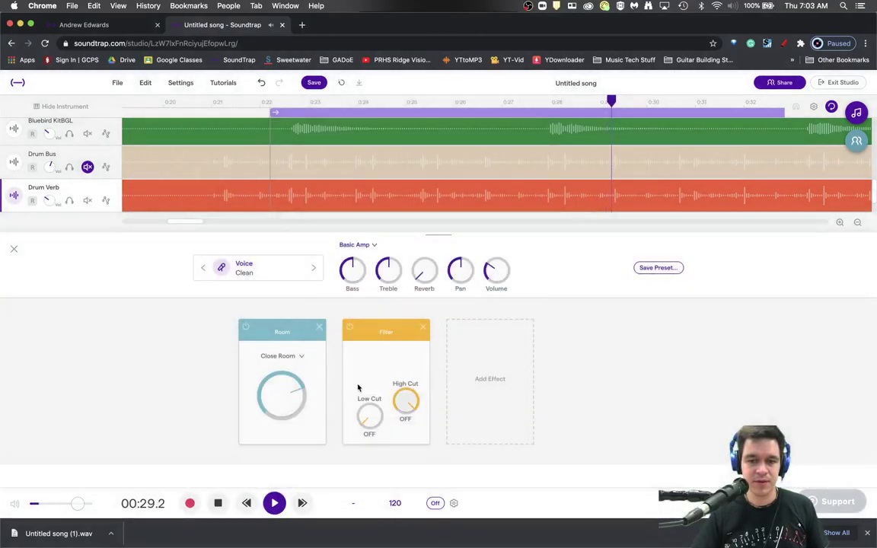
left_click_drag(363, 423, 363, 363)
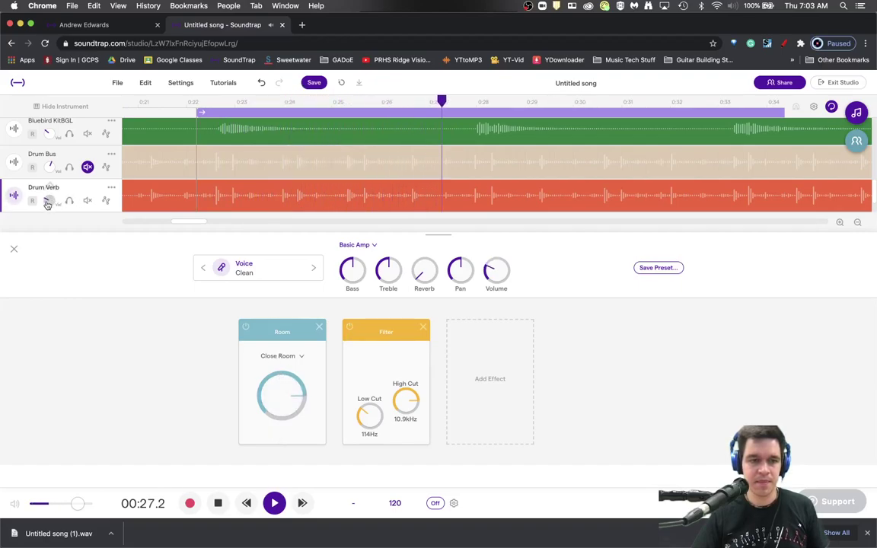
key("space")
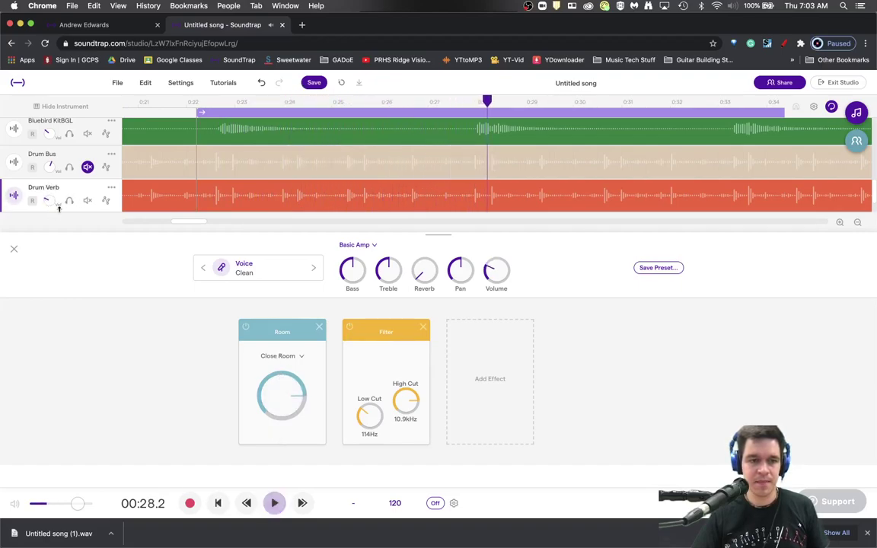
Step: Close the Drum Verb effects panel and duplicate the Drum Bus track again
left_click(15, 249)
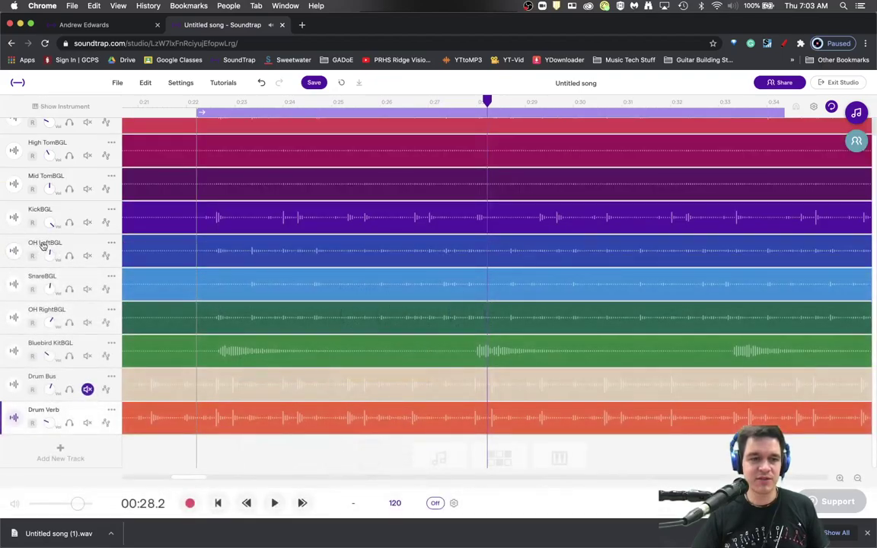
right_click(111, 380)
left_click(172, 376)
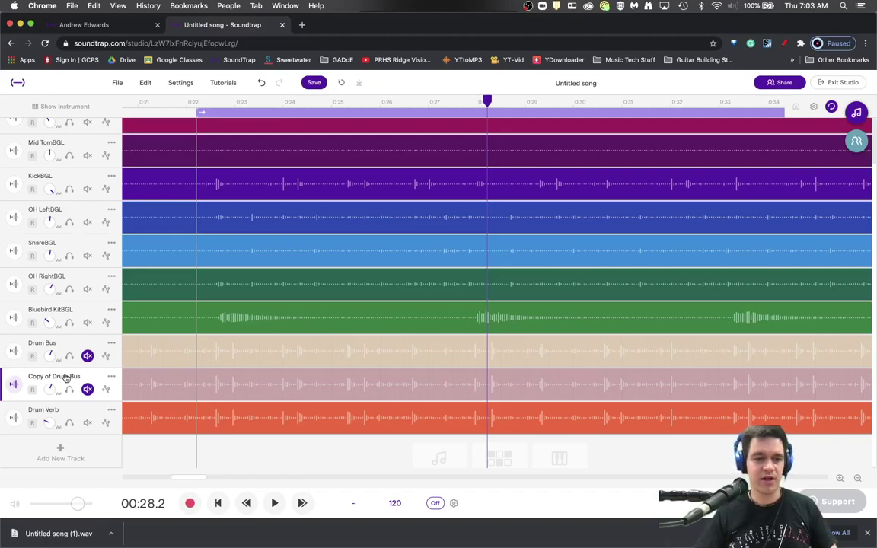
Step: Rename the new copy to Drum Par. Comp and unmute it
left_click(66, 377)
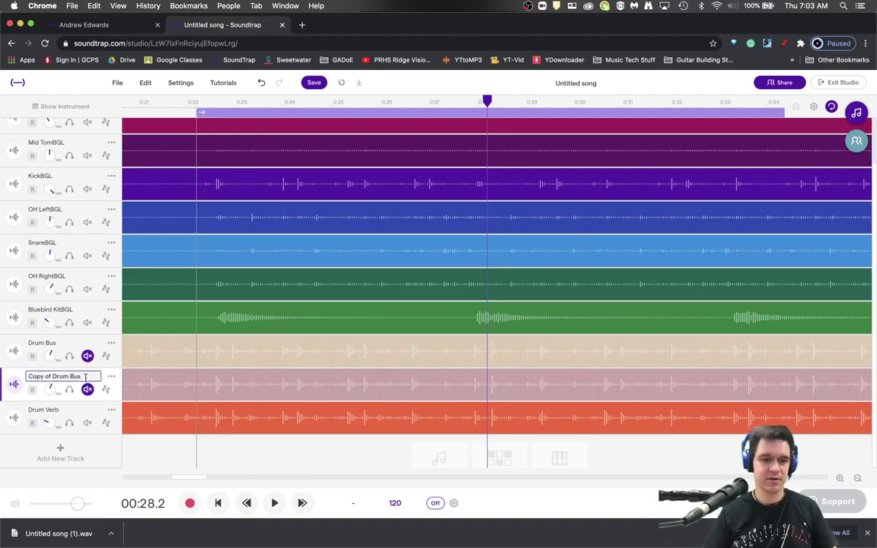
left_click_drag(86, 377, 15, 381)
type("Drum Par. Comp")
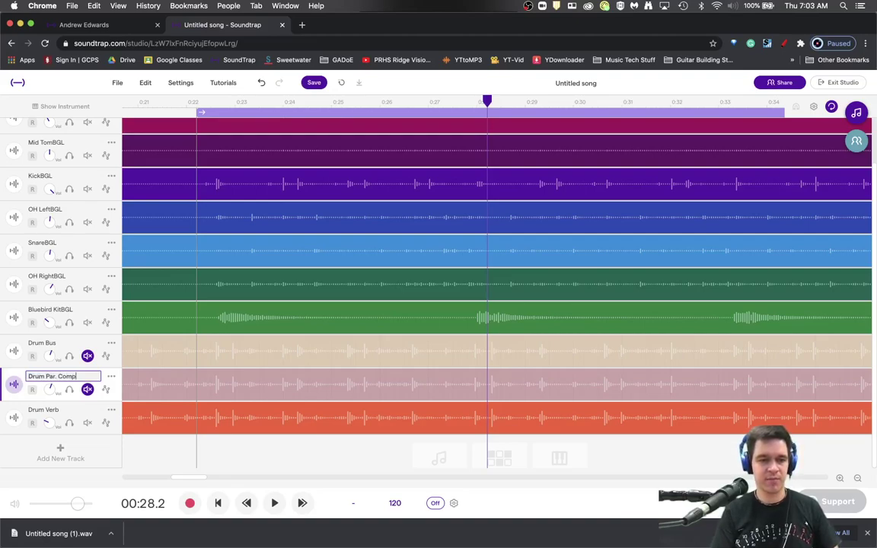
key("Return")
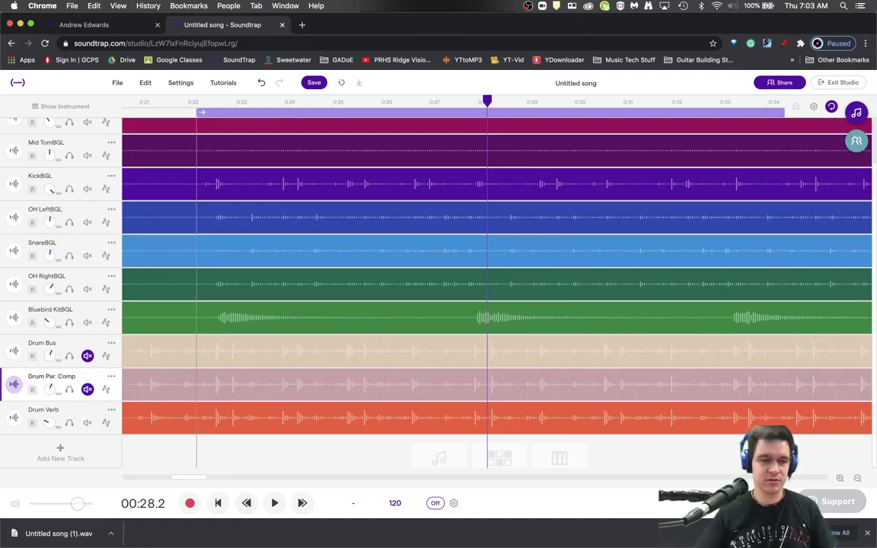
left_click(88, 389)
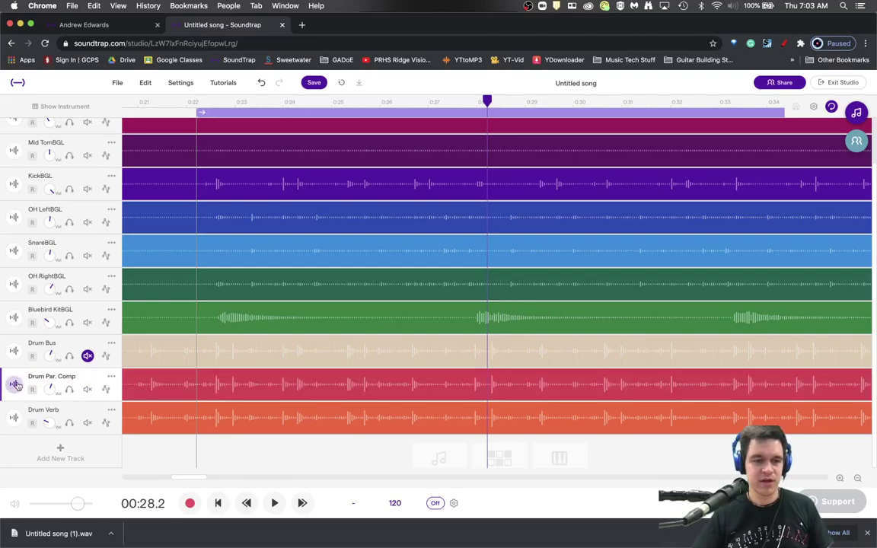
left_click(14, 385)
Step: Add a Dynamics Compressor to Drum Par. Comp: 14:1 ratio, 63ms release, -15.5 dB threshold, checked during playback
left_click(303, 354)
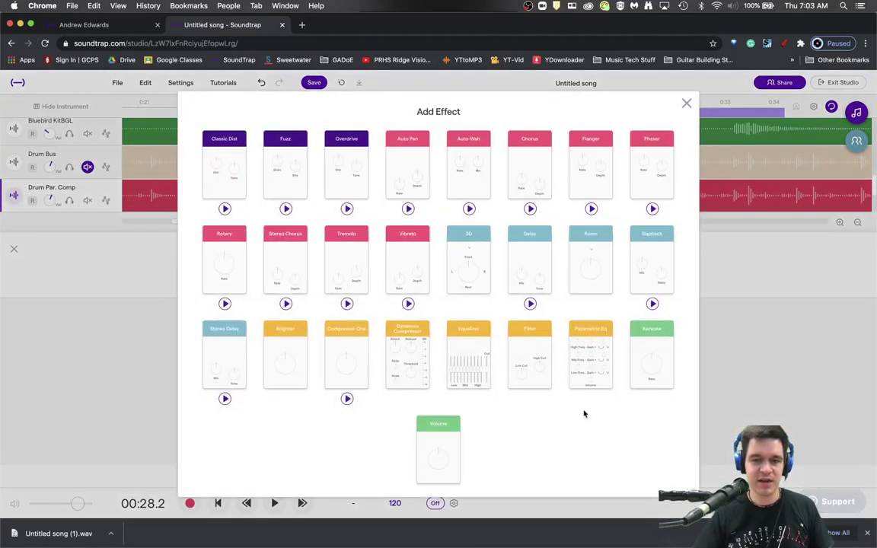
left_click(404, 348)
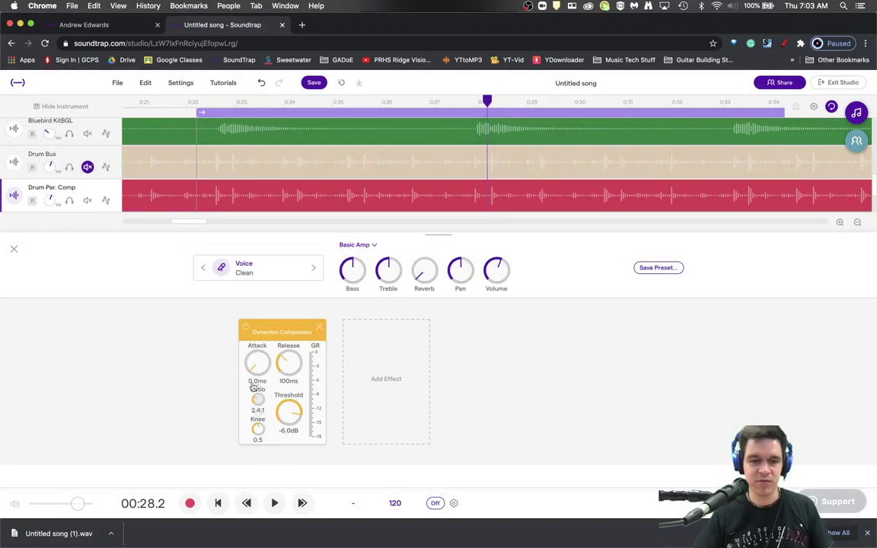
left_click_drag(253, 387, 254, 299)
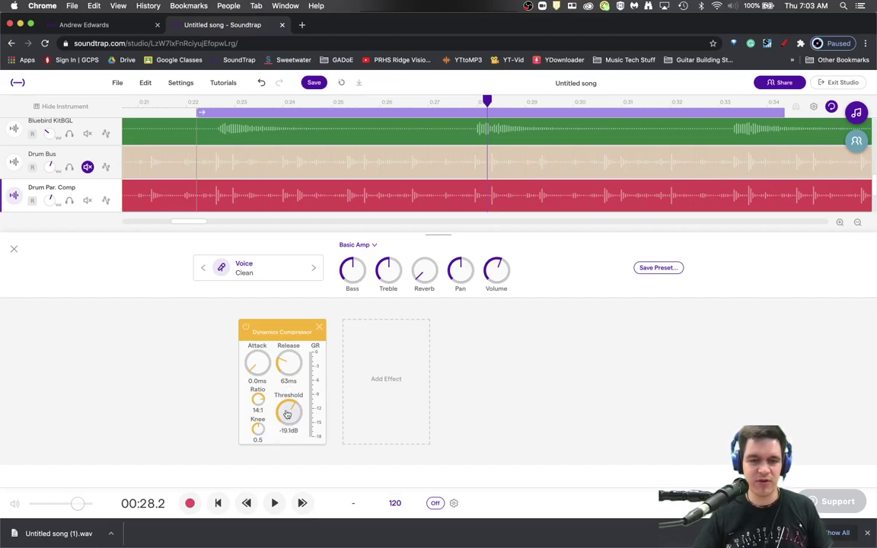
key("space")
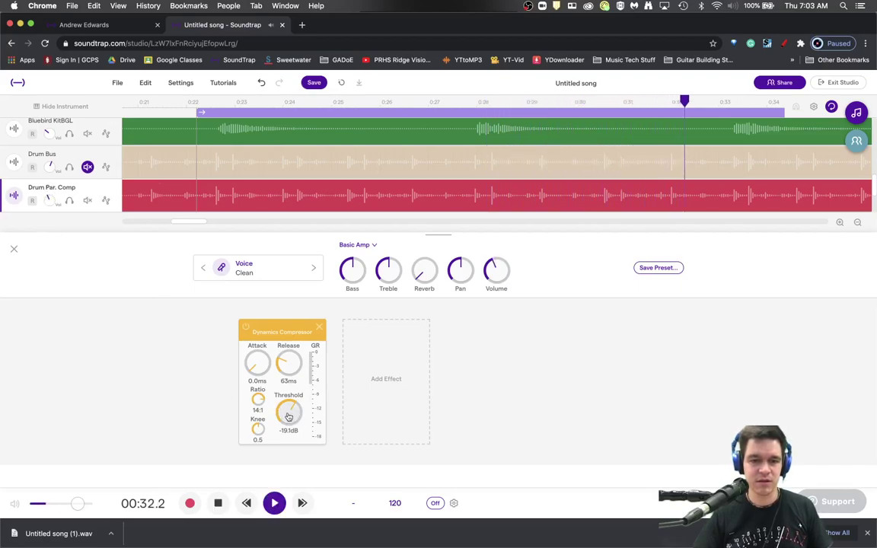
left_click_drag(288, 411, 289, 399)
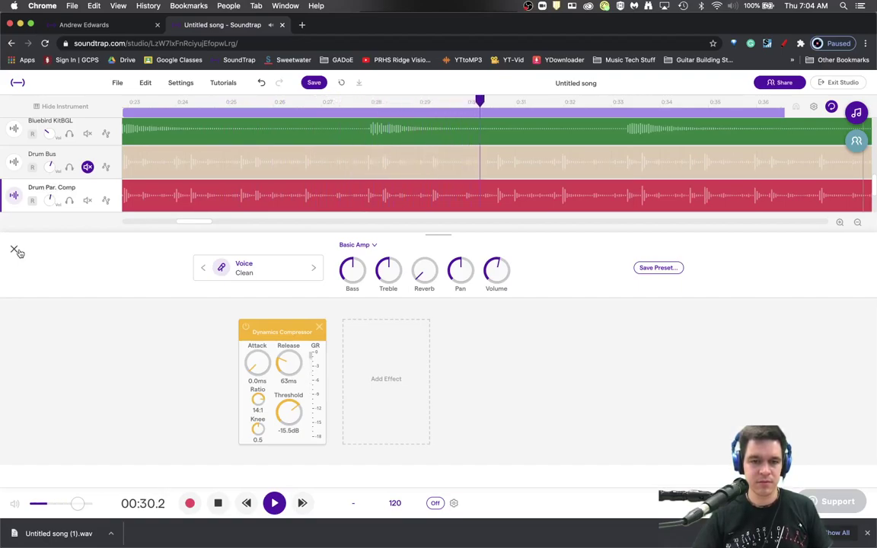
key("space")
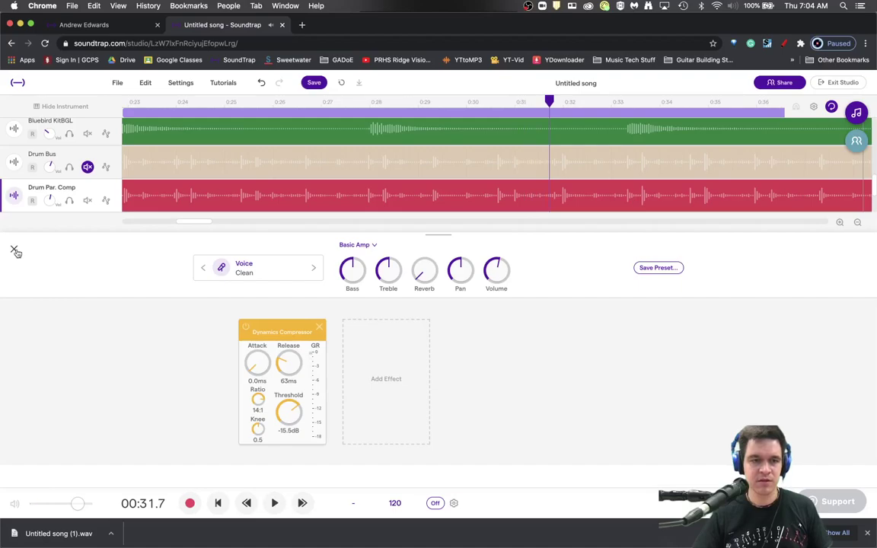
Step: Duplicate the Drum Bus track, rename the copy 'Drum Saturation', and unmute it
left_click(15, 252)
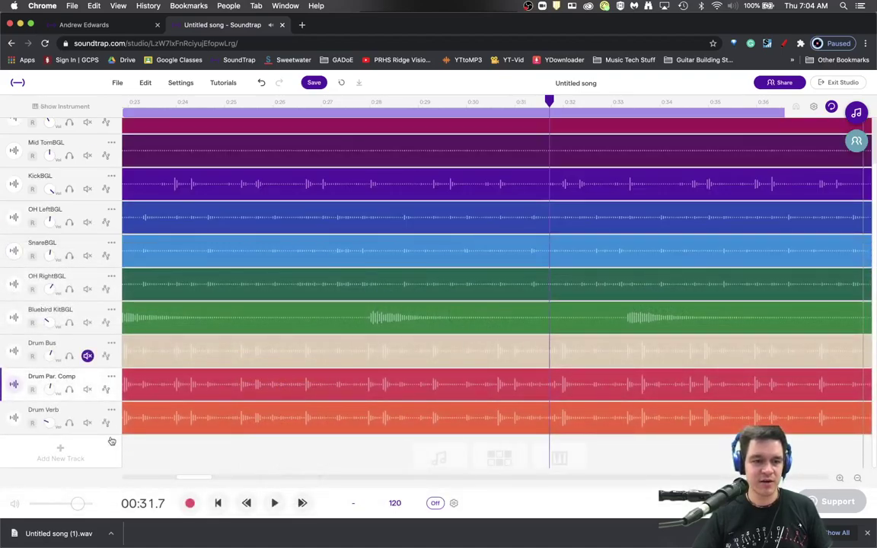
left_click(111, 342)
left_click(122, 374)
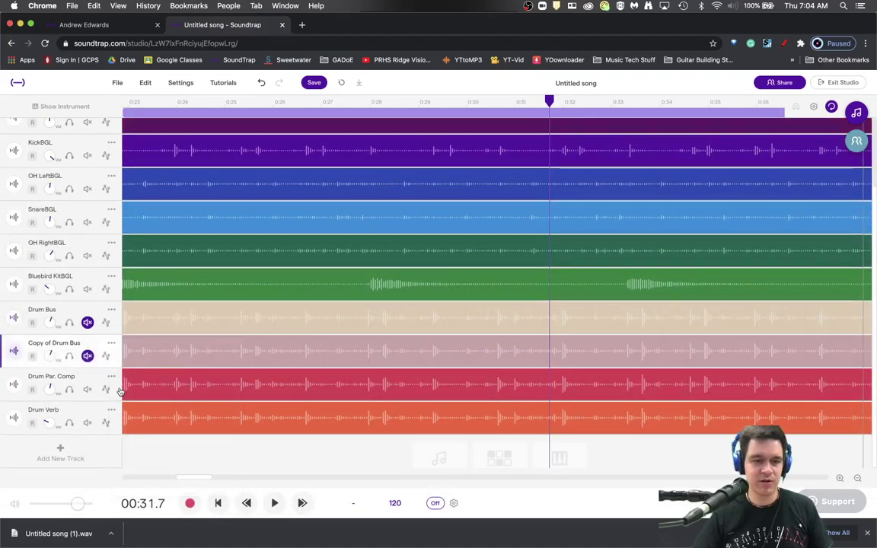
double_click(47, 344)
type("Dr")
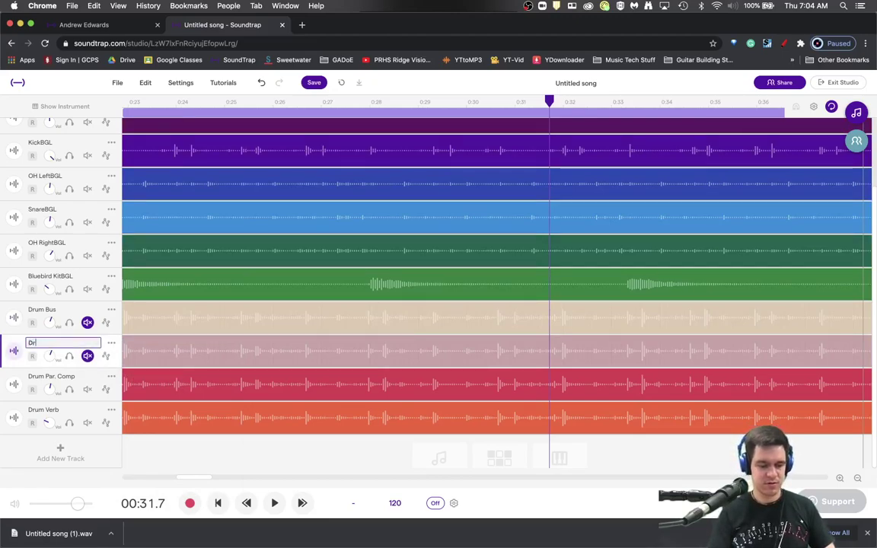
type("um Saturation")
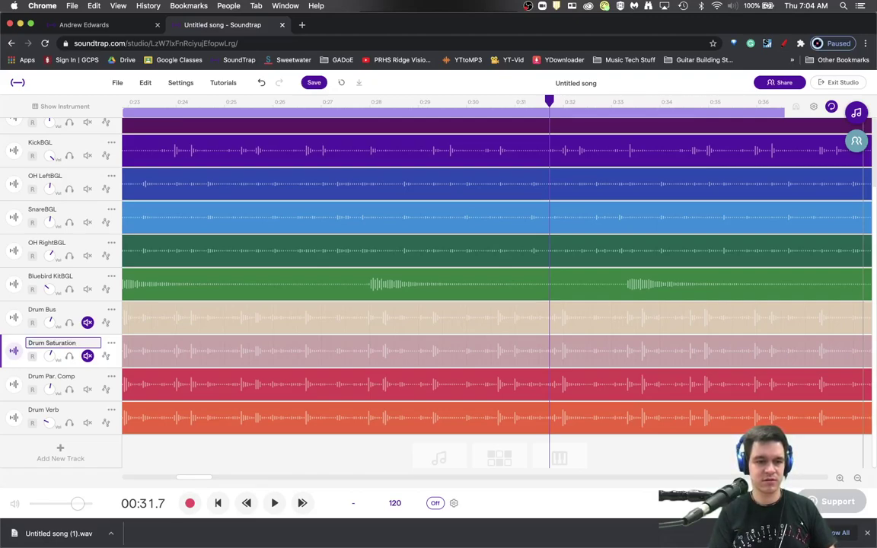
key("Return")
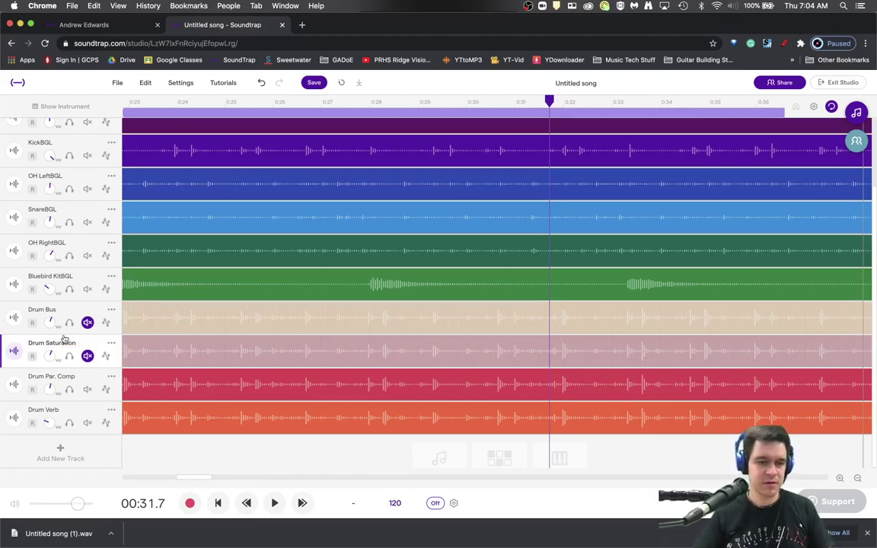
left_click(87, 356)
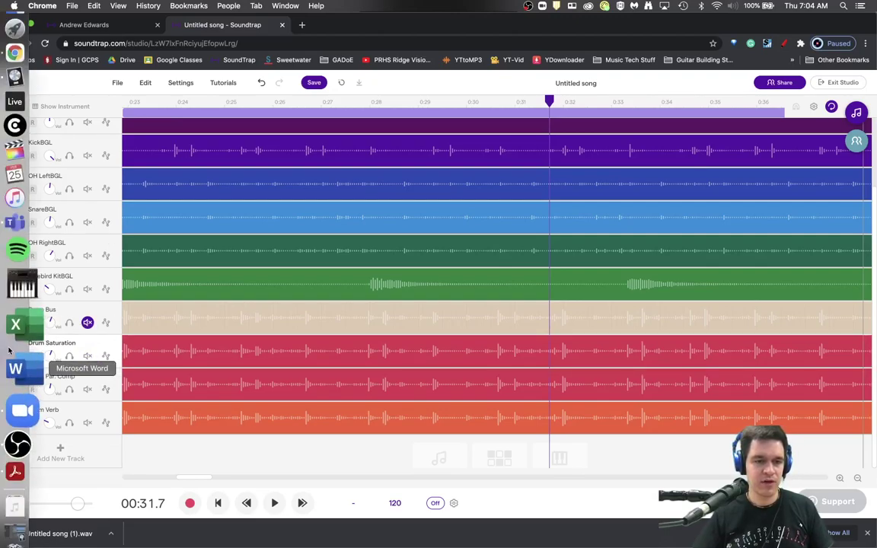
Step: Add a Classic Dist effect to the Drum Saturation track
left_click(15, 352)
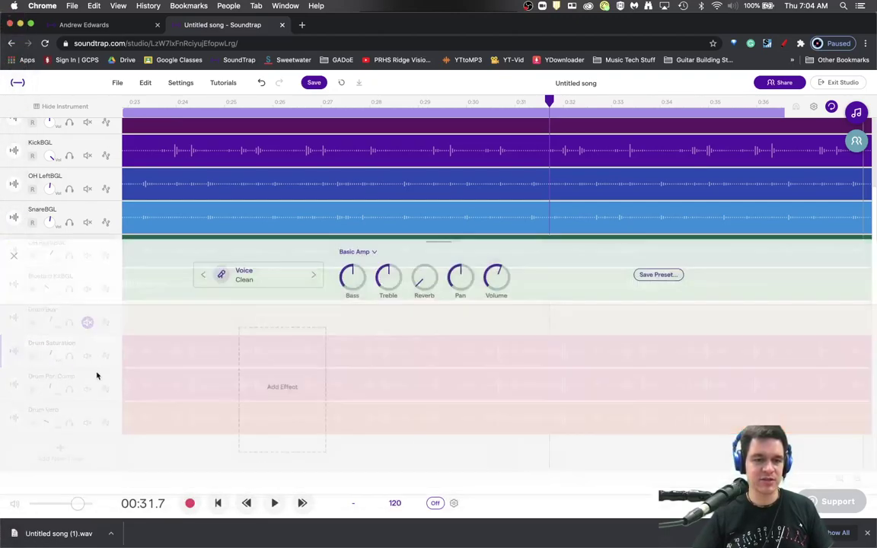
left_click(286, 359)
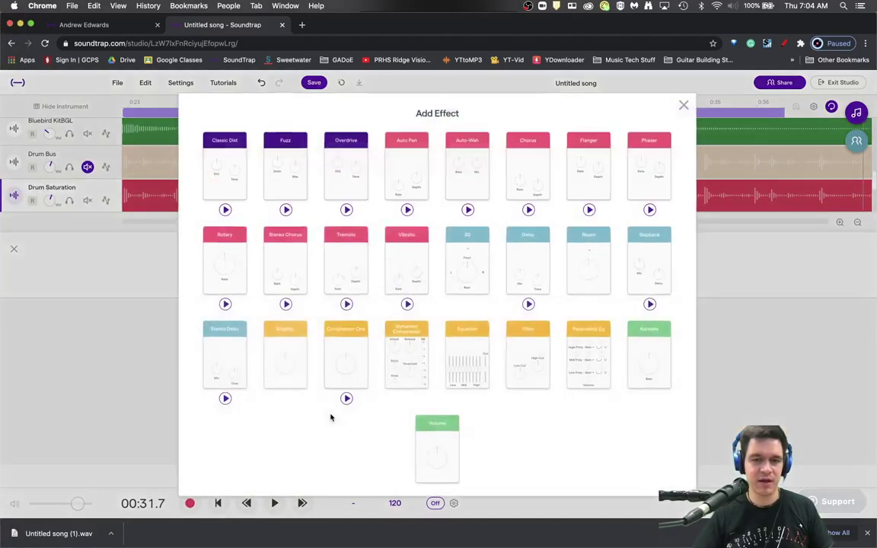
left_click(207, 166)
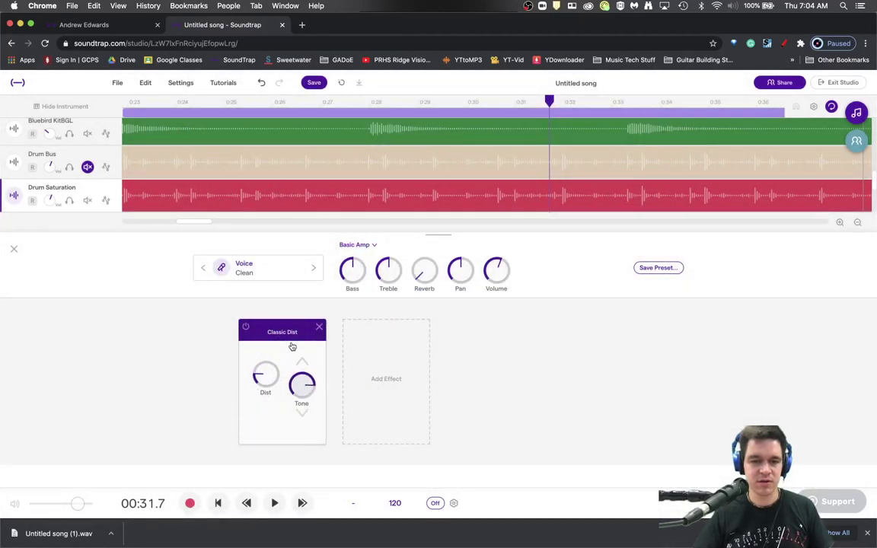
Step: Lower Drum Saturation's track volume while listening to the distortion during playback
key("space")
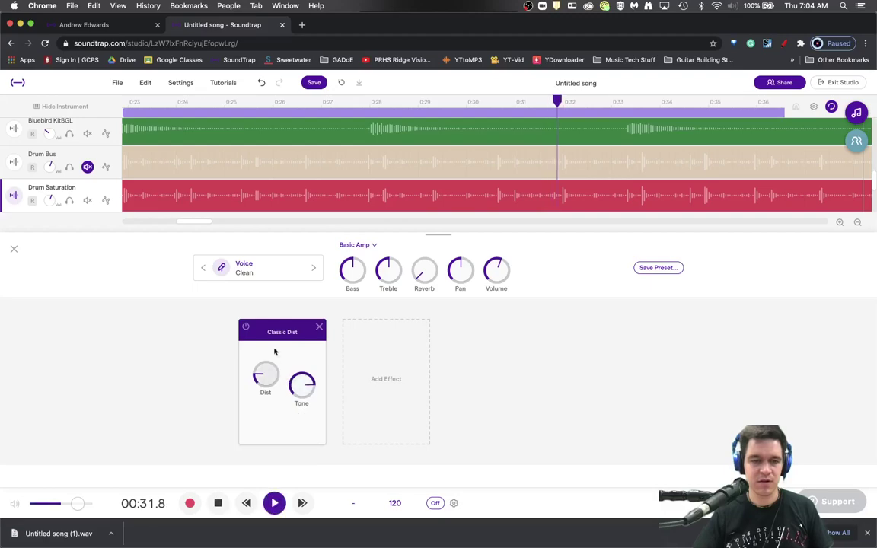
left_click_drag(46, 201, 36, 227)
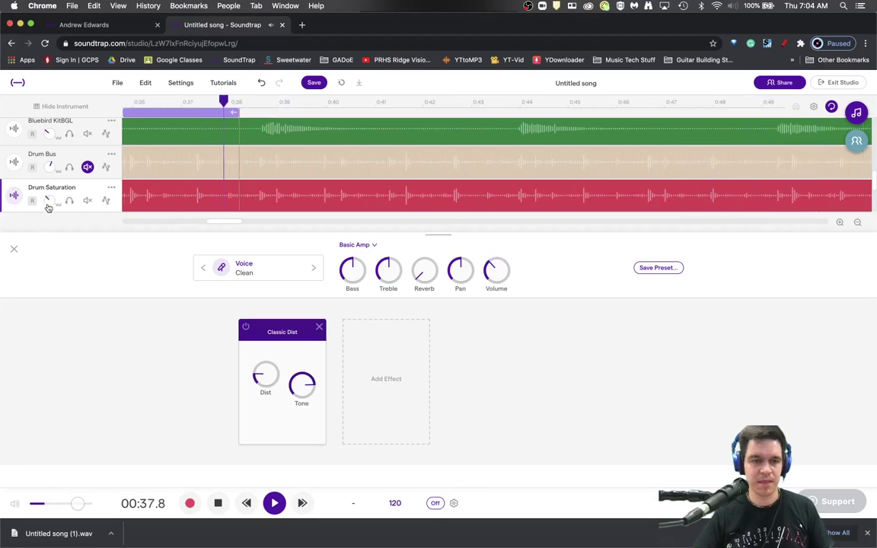
key("space")
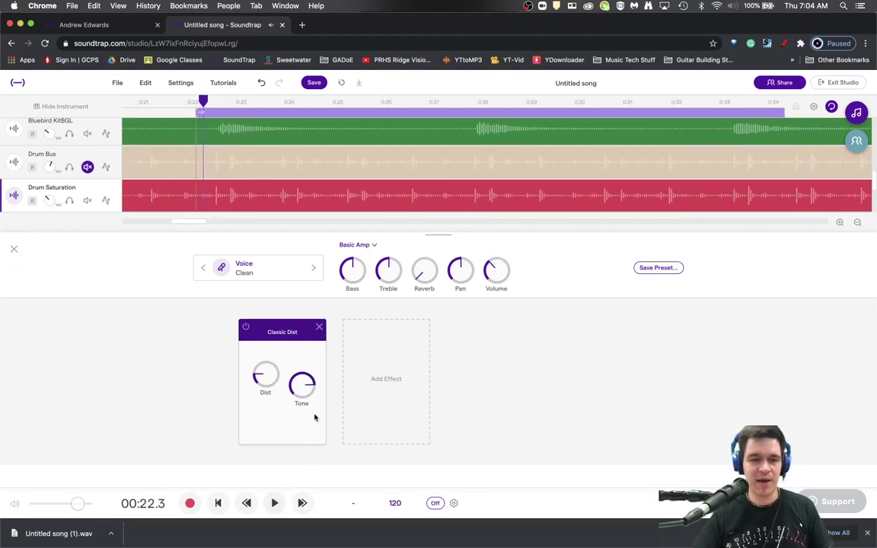
left_click(14, 251)
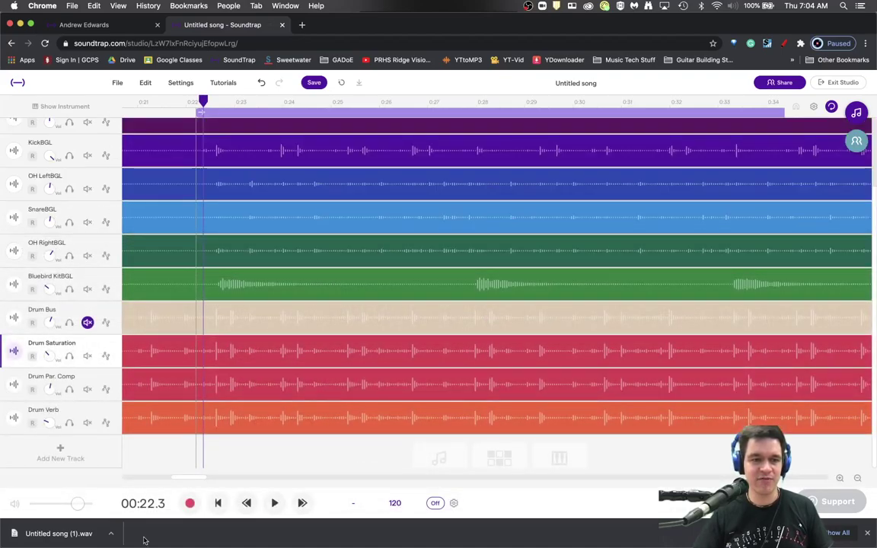
left_click(69, 357)
key("space")
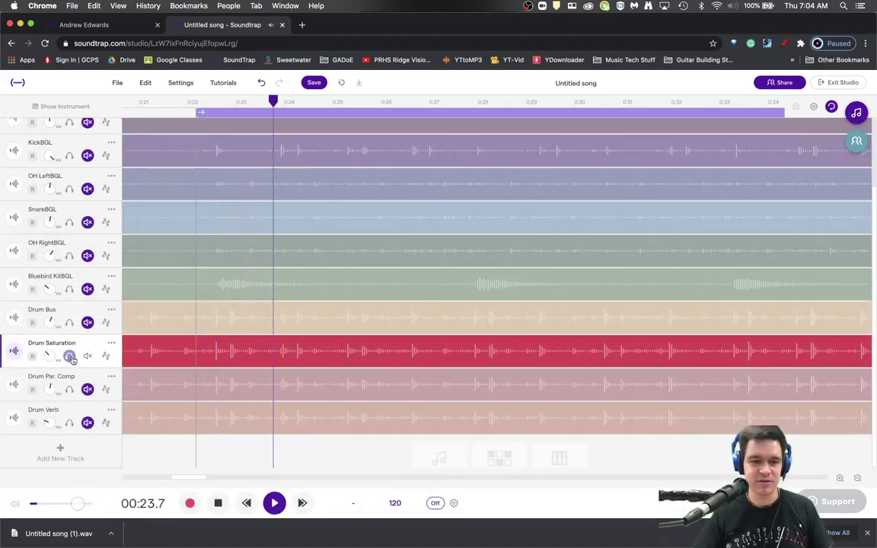
left_click(14, 352)
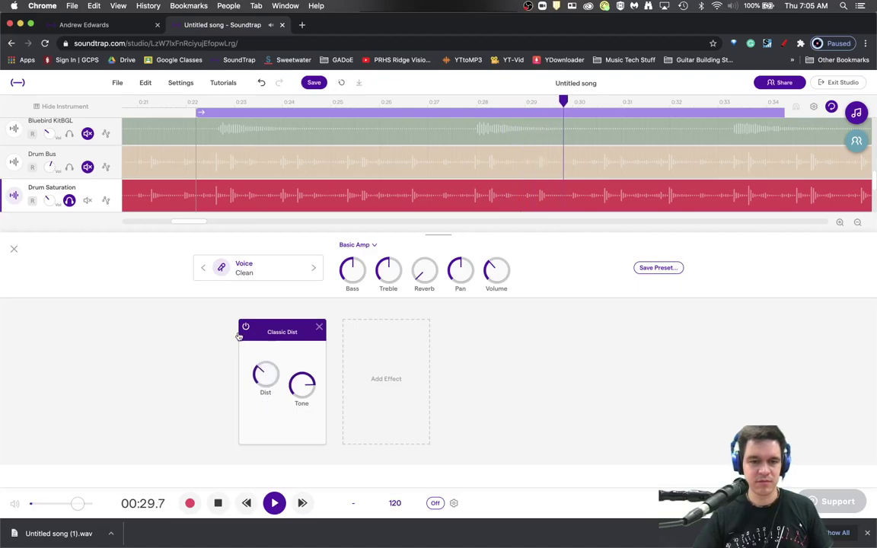
left_click(13, 249)
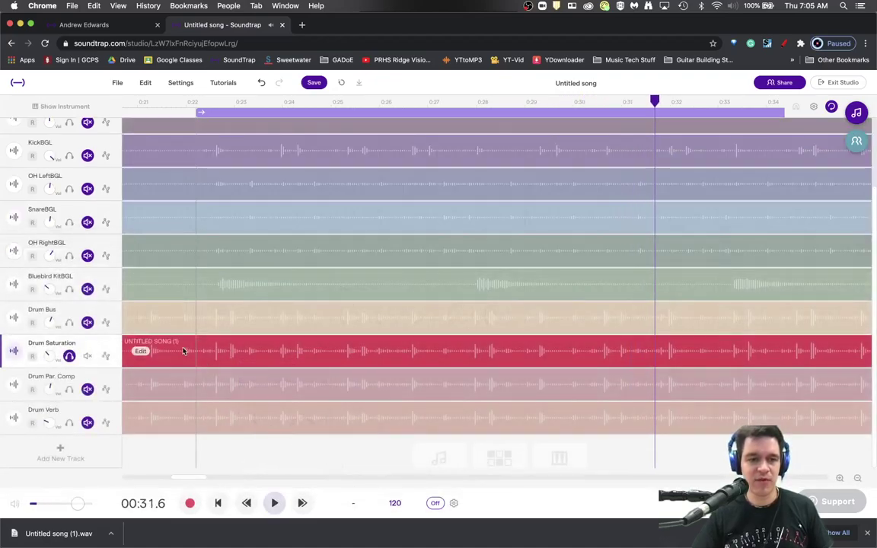
left_click(70, 356)
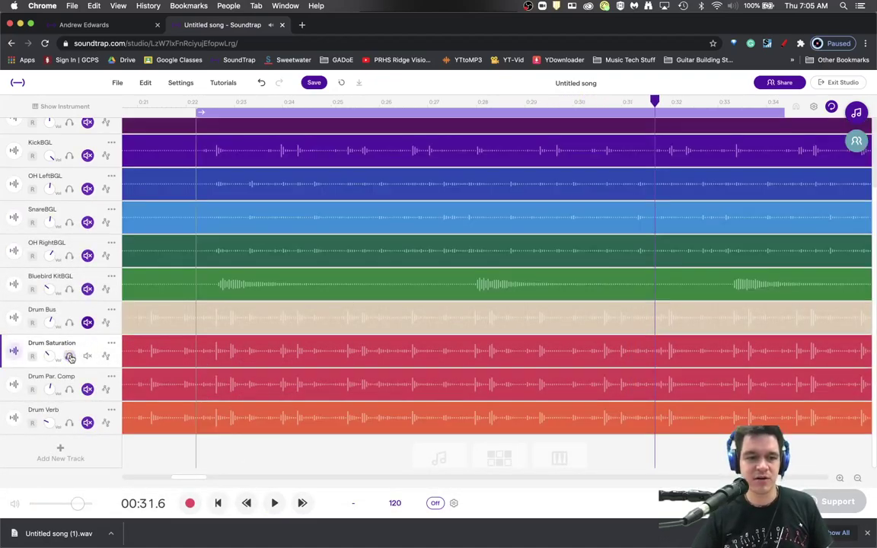
left_click(69, 356)
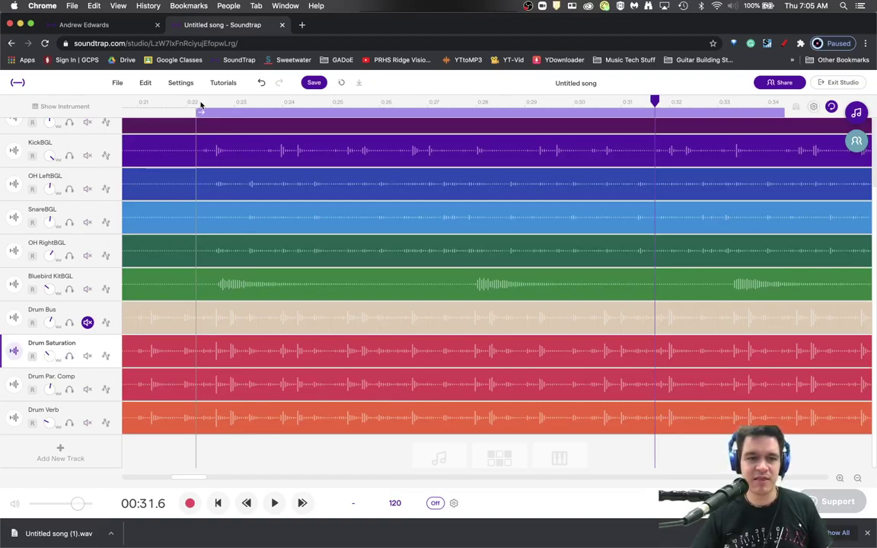
key("space")
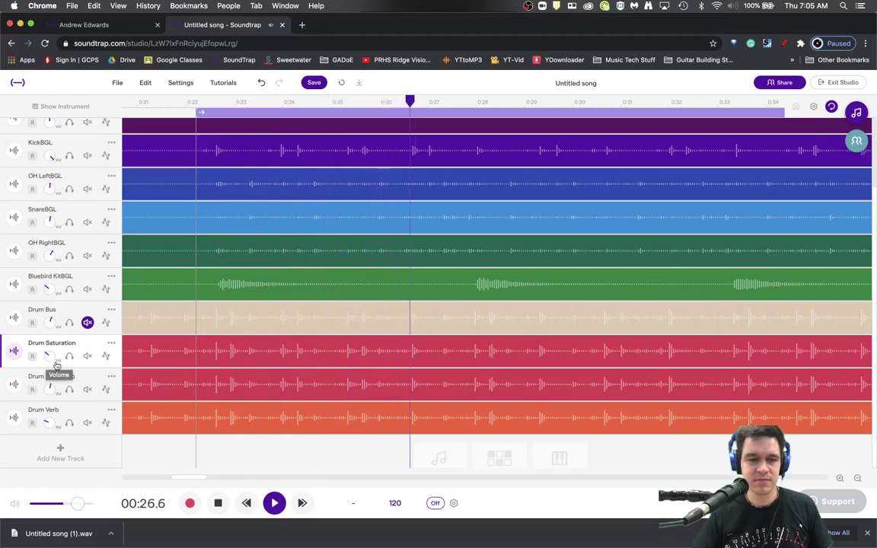
key("space")
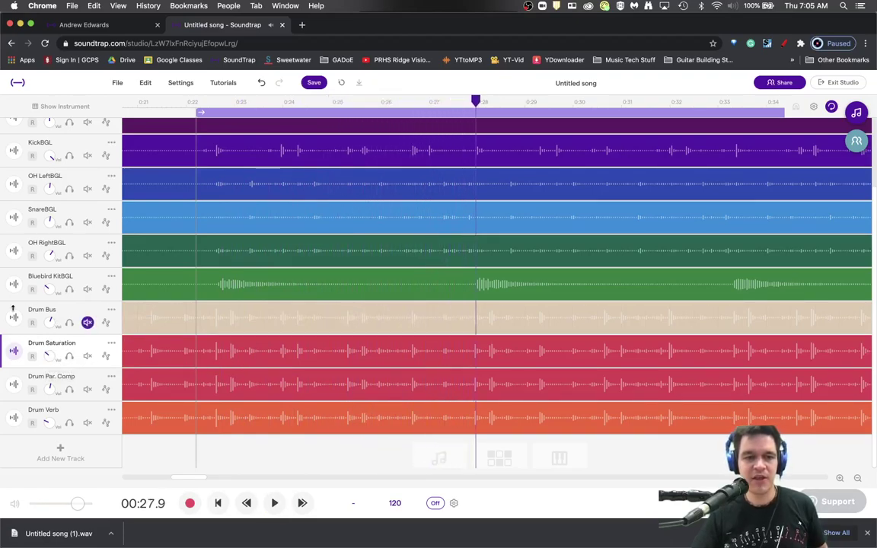